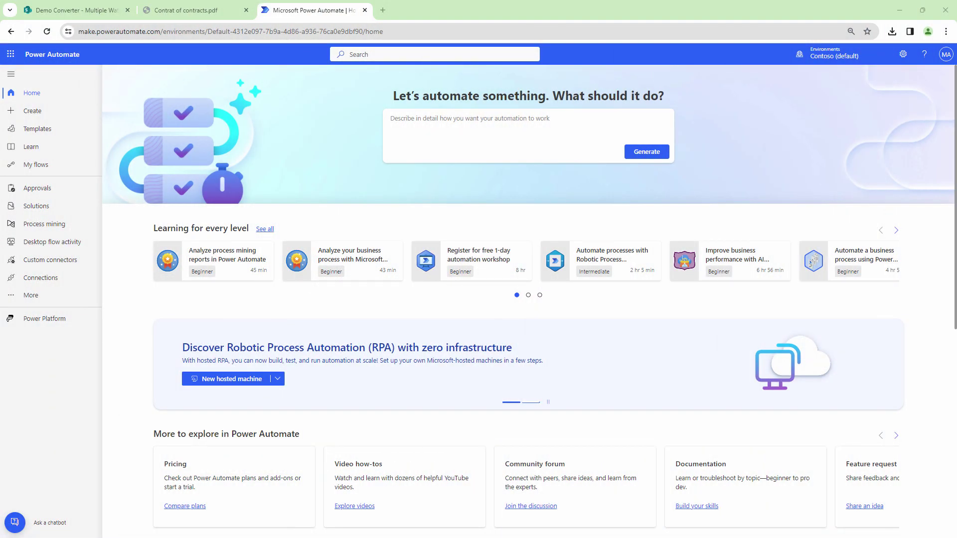
Fit the whole page of the original unwatermarked contract in SharePoint's PDF viewer.
click(220, 10)
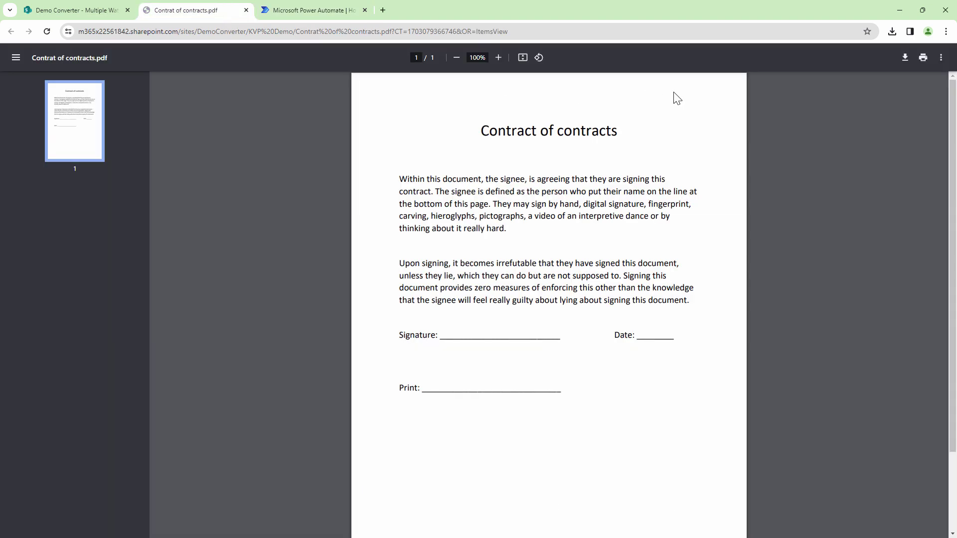
click(522, 57)
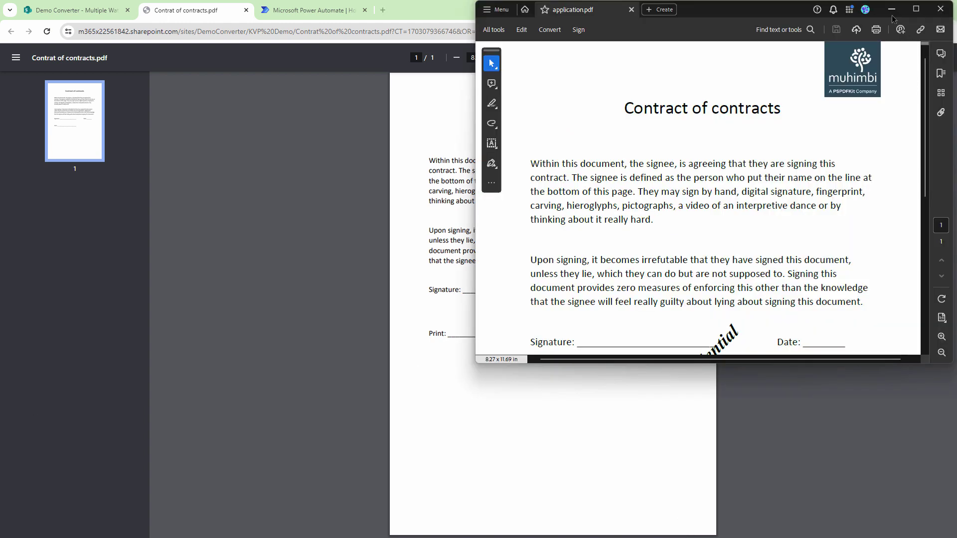
Maximize application.pdf in Acrobat and scroll to check its logo and Confidential stamp.
click(916, 9)
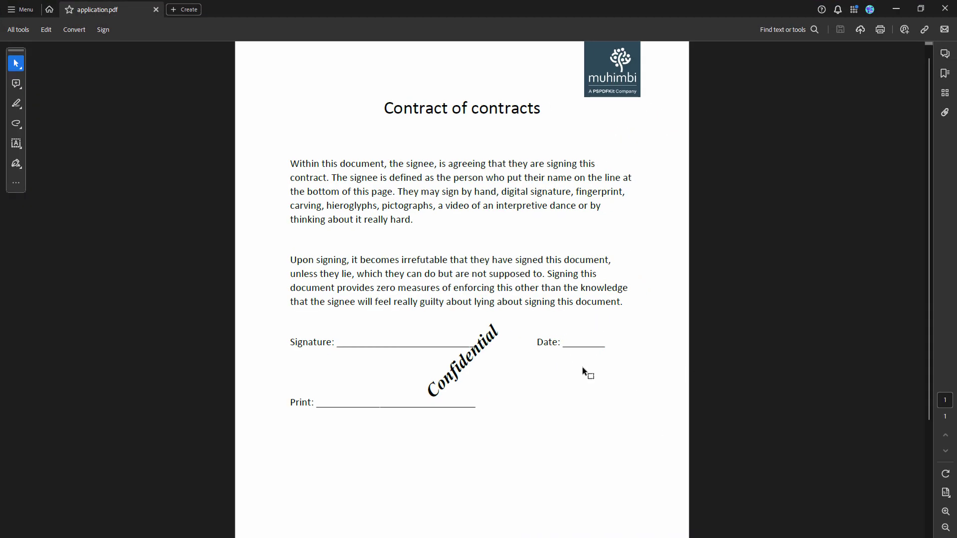
scroll(583, 367, down, 2)
scroll(582, 367, up, 3)
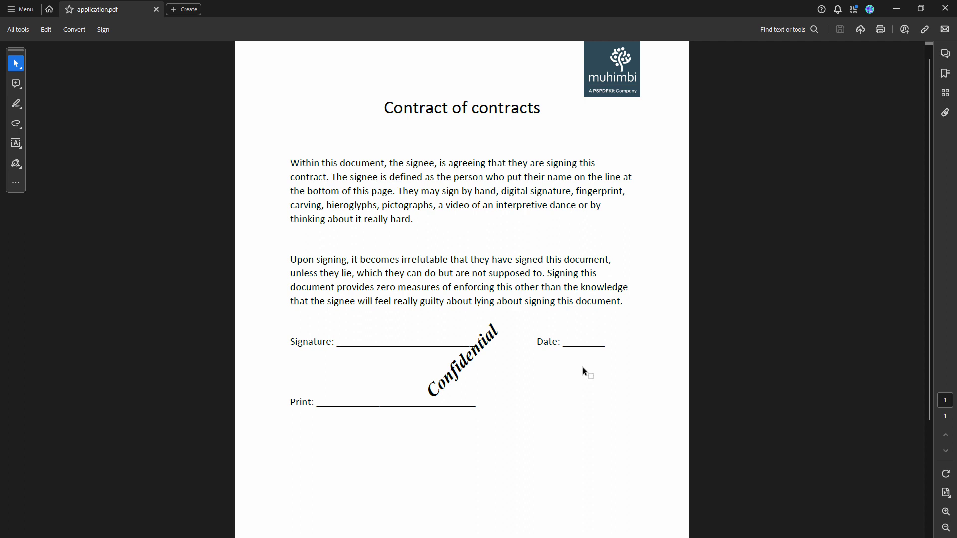
Set aside Acrobat and the contract, then start an untitled automated cloud flow in the classic designer.
click(895, 9)
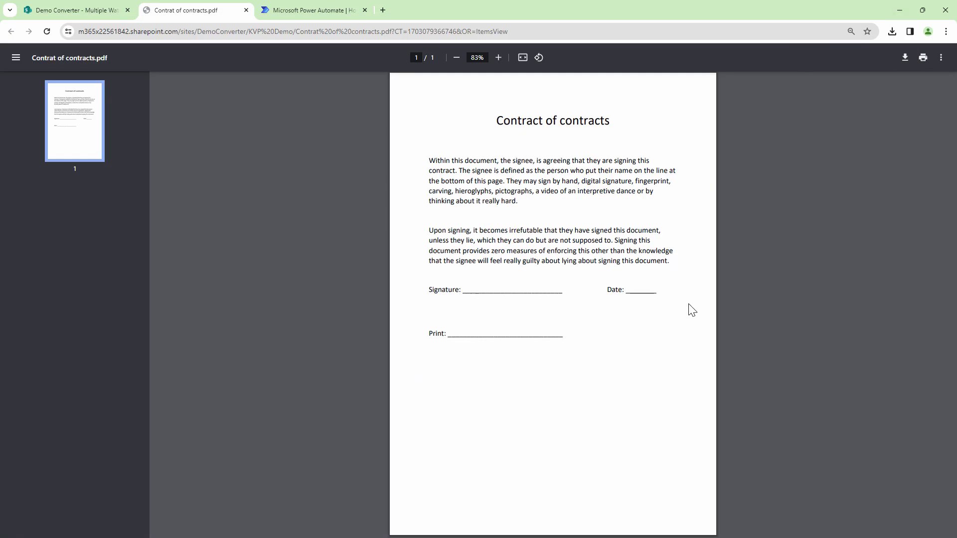
click(246, 10)
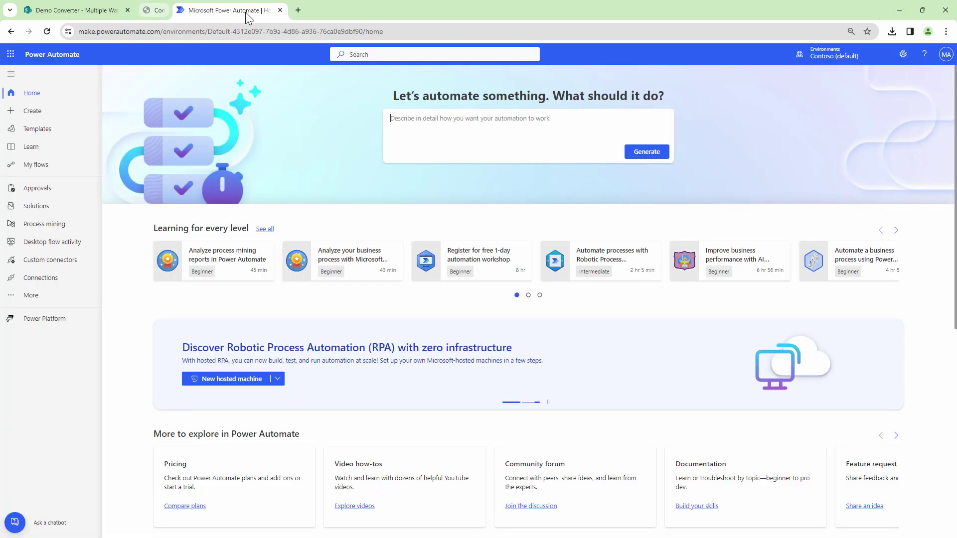
click(80, 116)
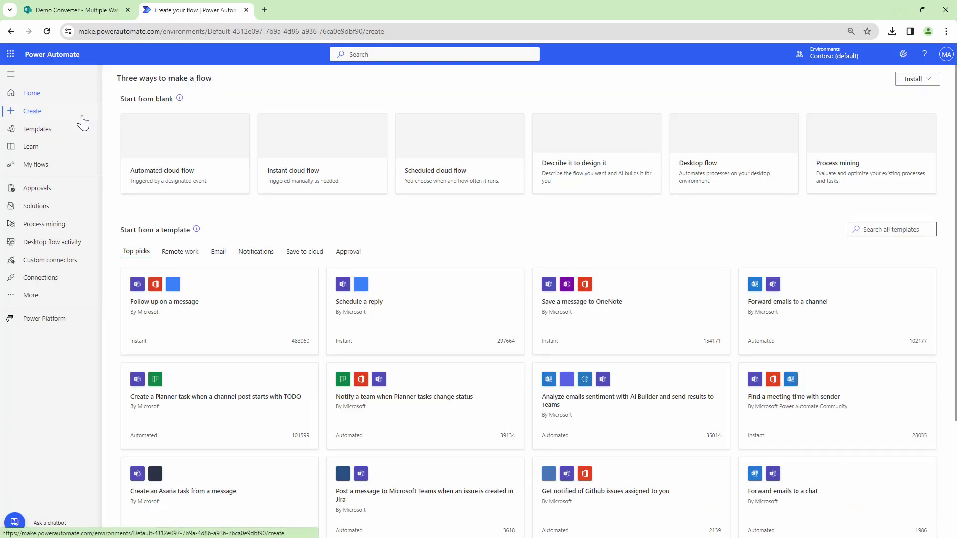
click(213, 173)
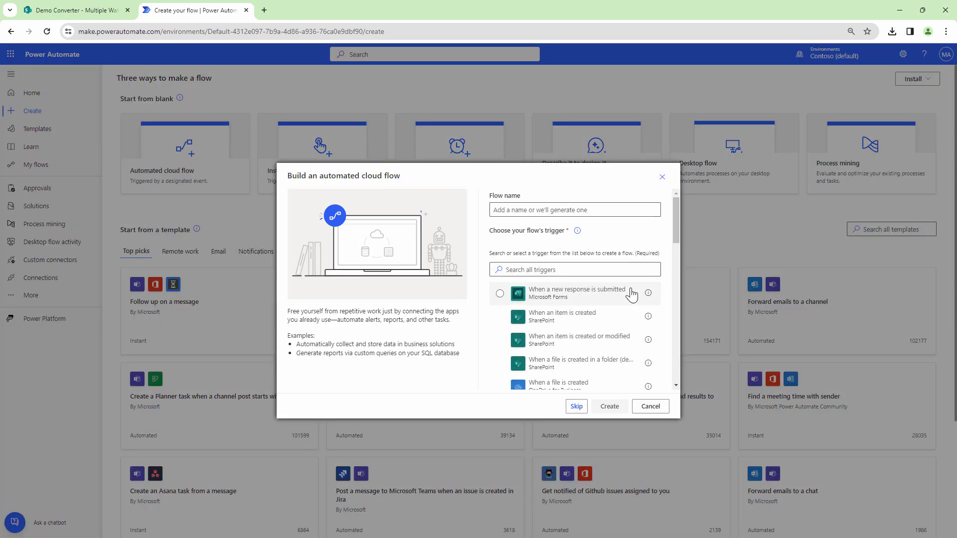
click(576, 406)
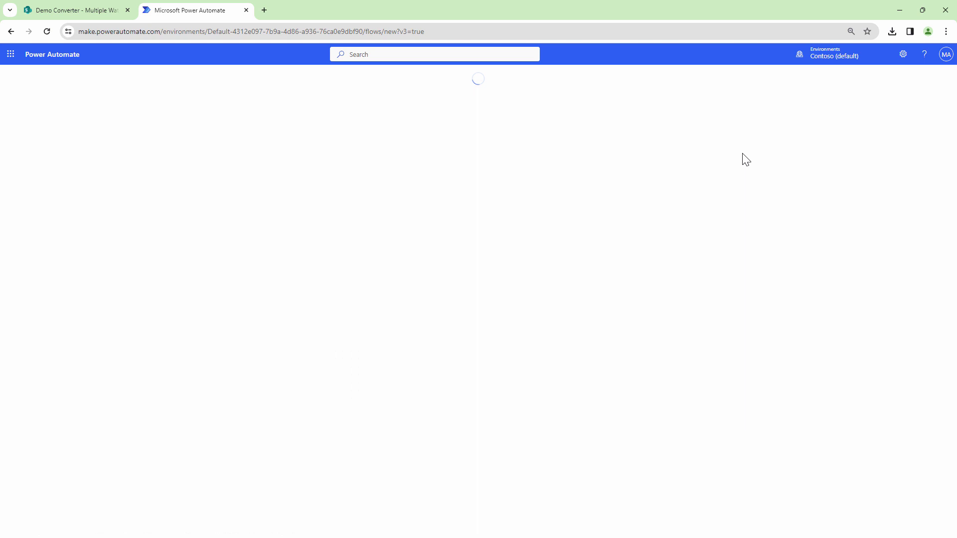
click(925, 75)
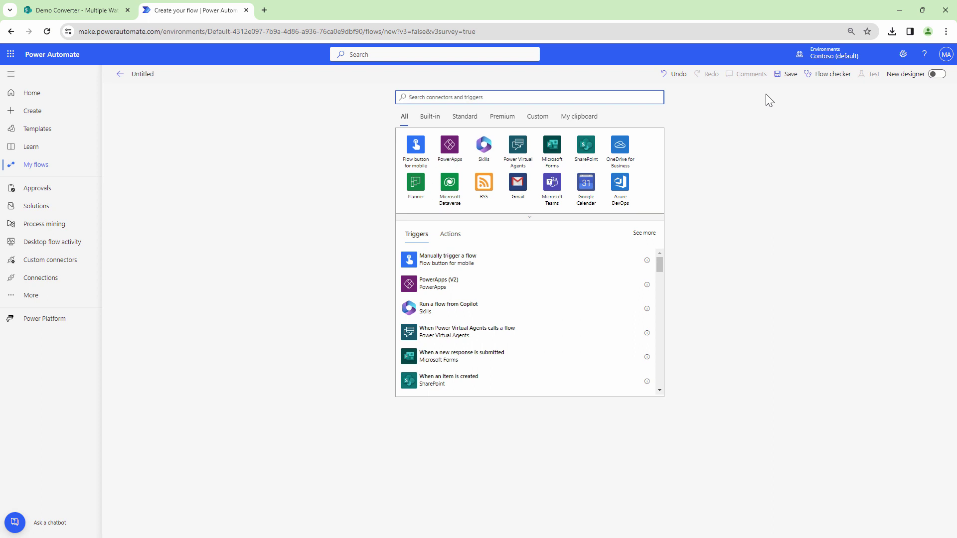
Add SharePoint 'When a file is created (properties only)' on Demo Converter's Multiple Watermark library.
click(586, 146)
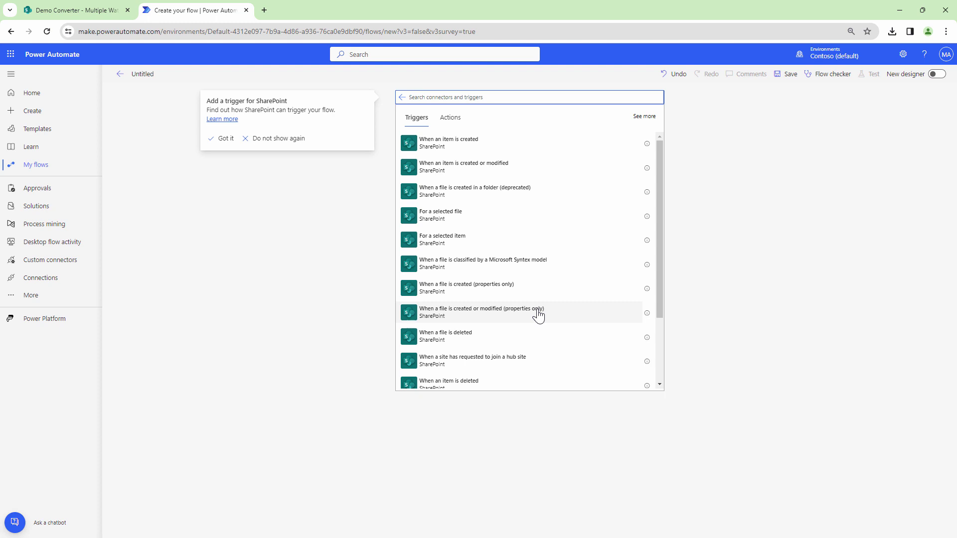
scroll(537, 315, down, 1)
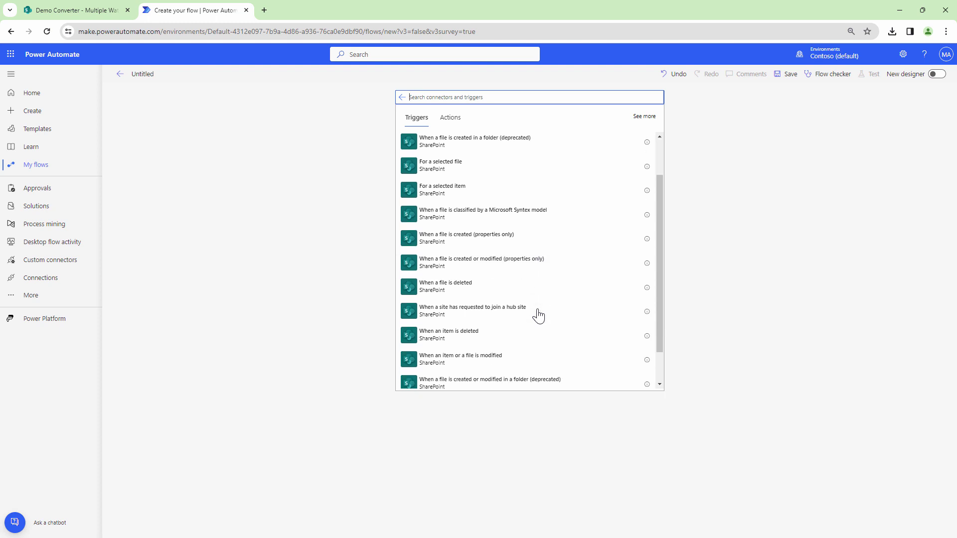
scroll(498, 299, up, 1)
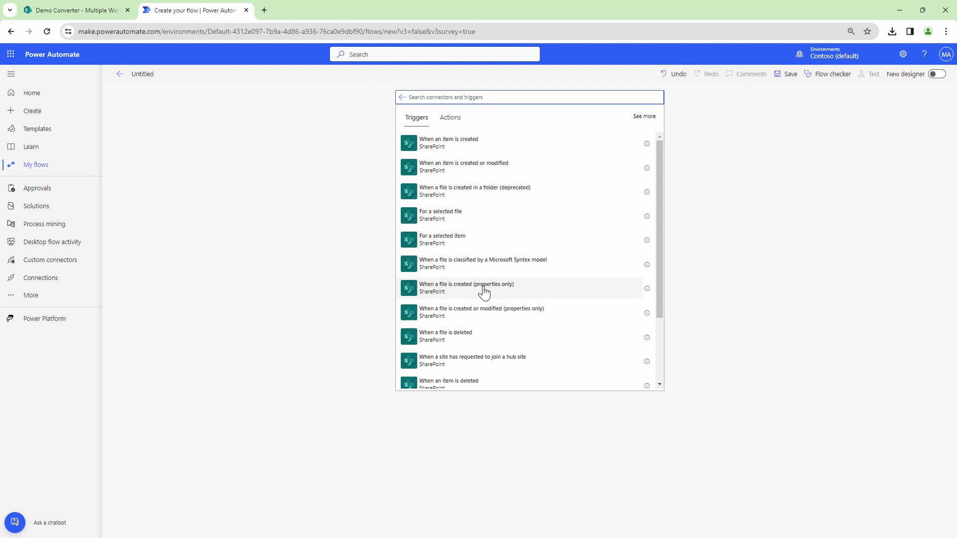
click(483, 290)
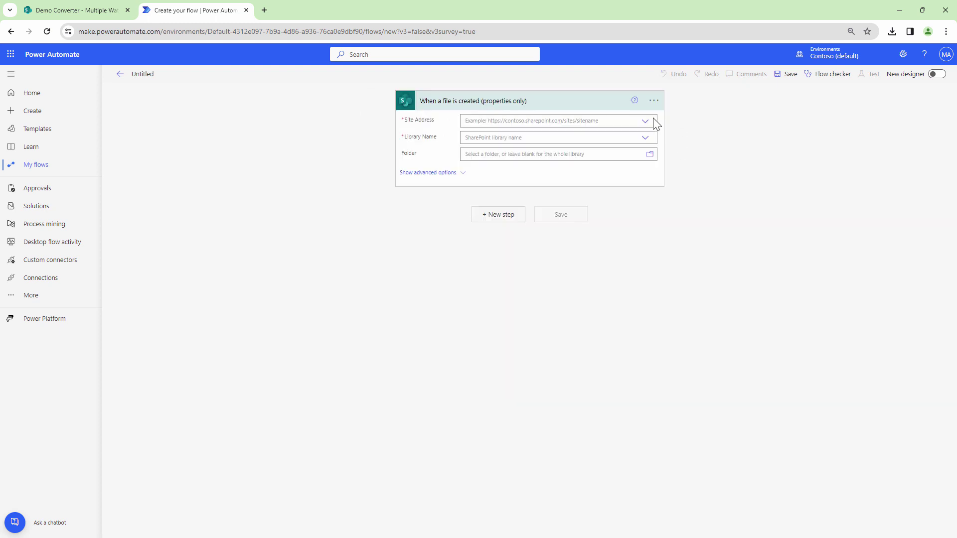
click(644, 124)
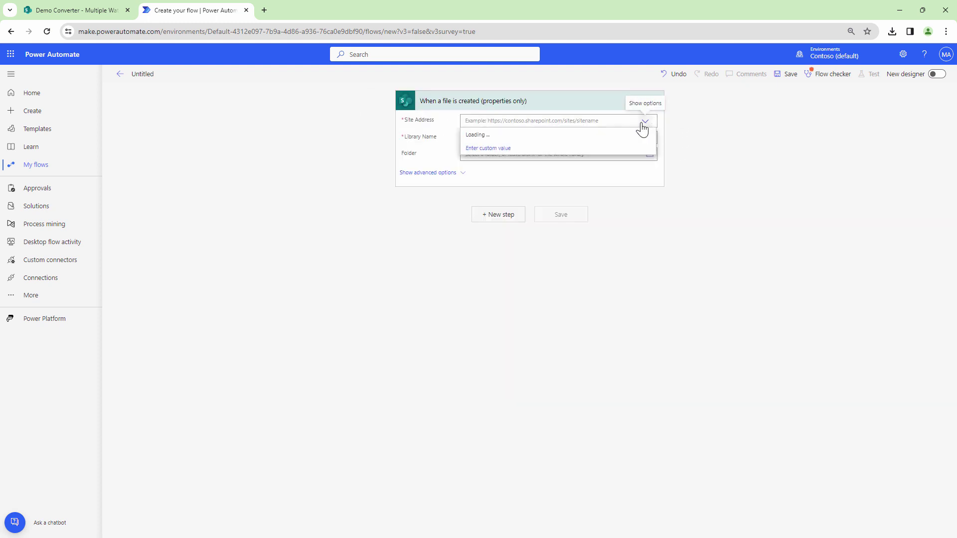
click(573, 136)
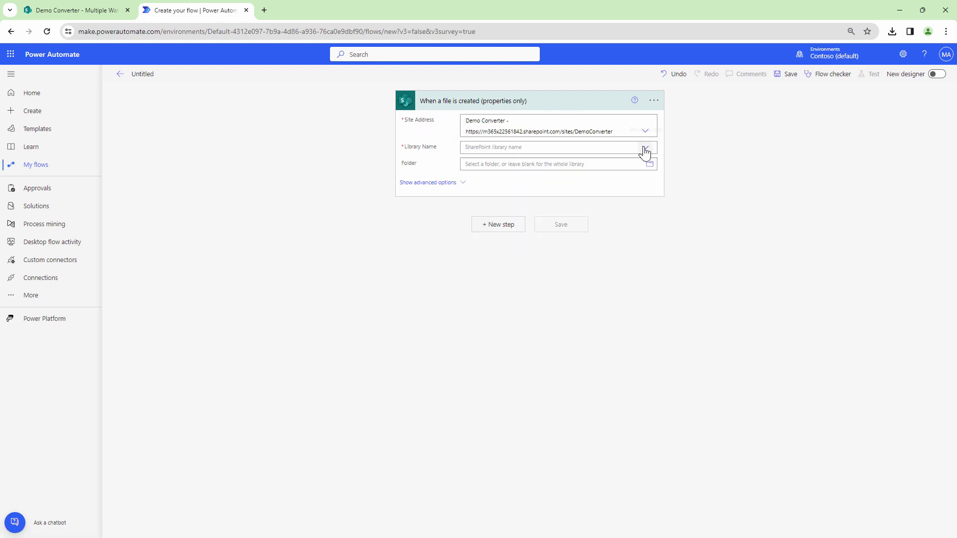
click(644, 152)
click(544, 201)
click(509, 229)
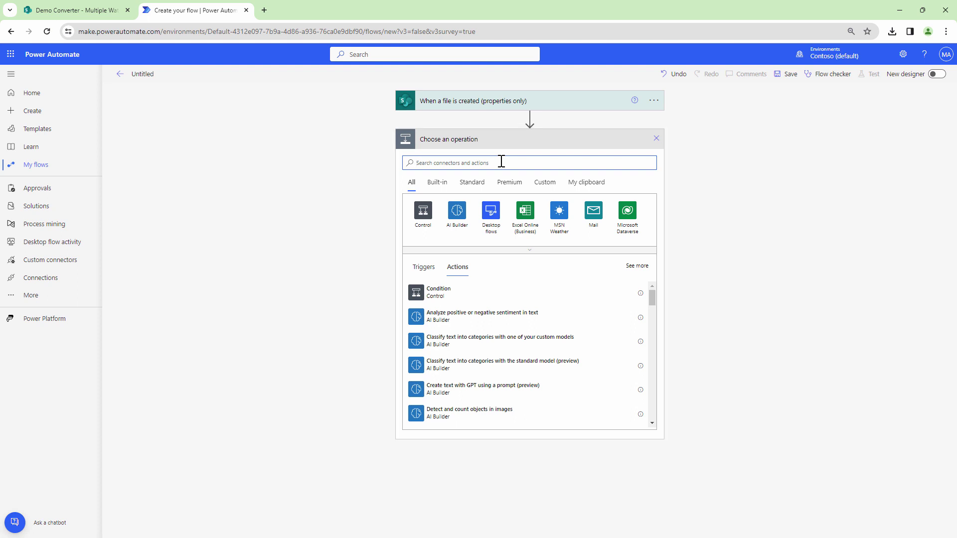
Add Get file content for the Demo Converter site, using the trigger's Identifier as the file.
text(GEt file content)
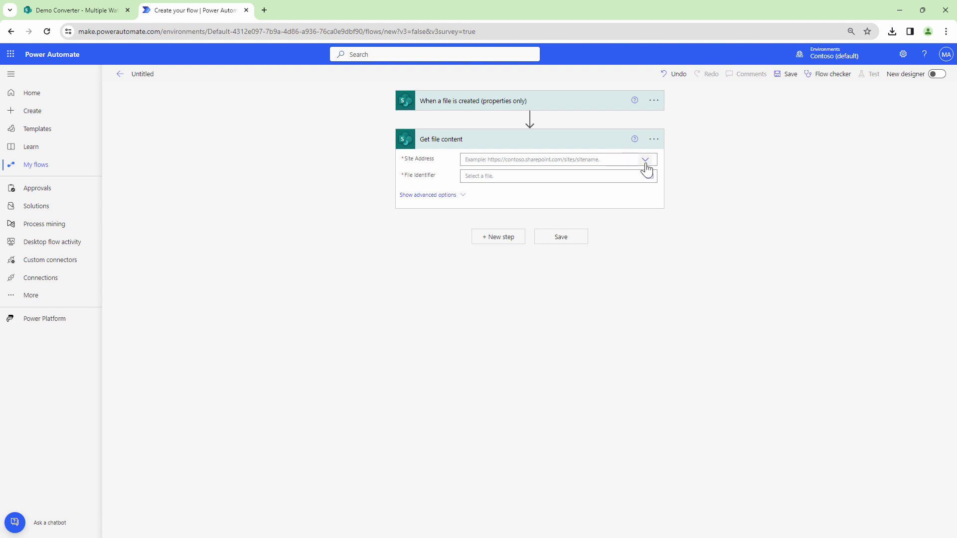
click(645, 170)
click(648, 185)
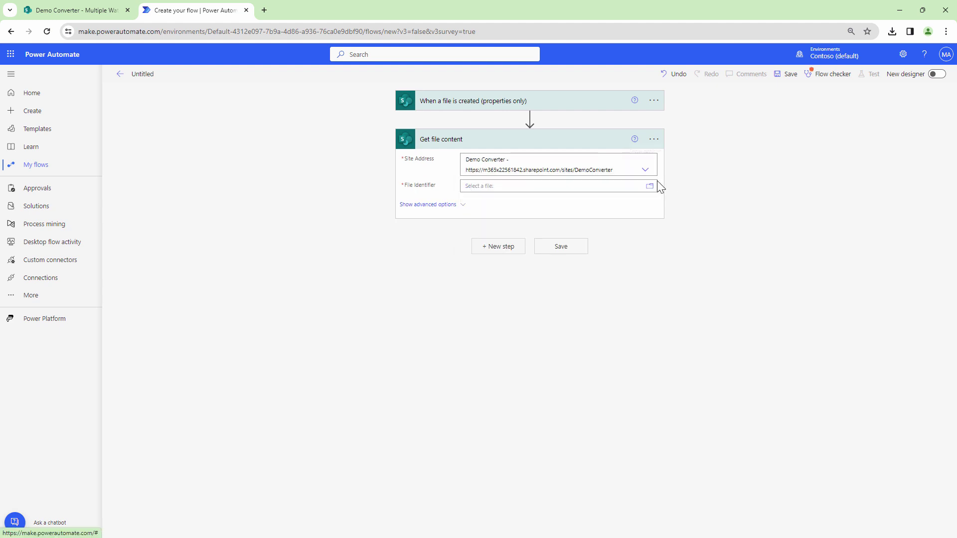
click(607, 186)
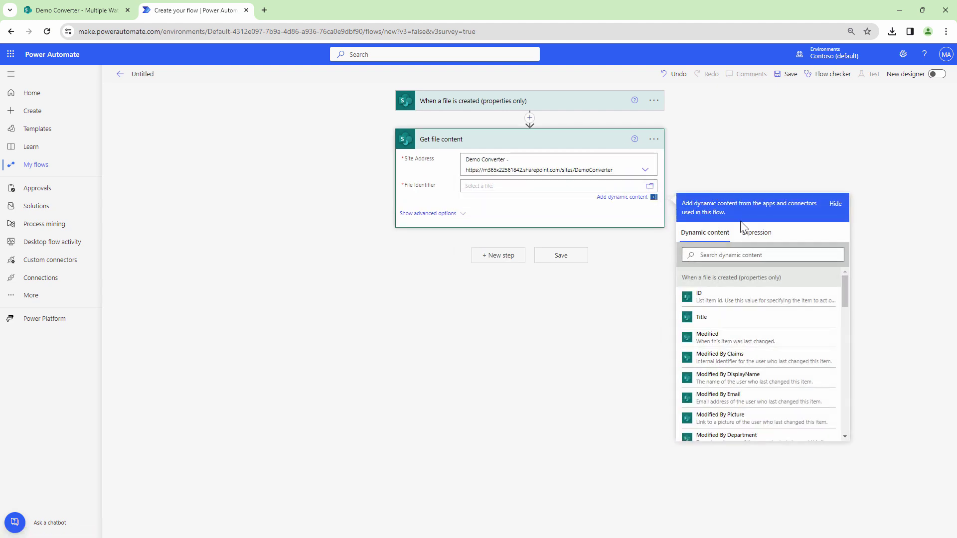
click(731, 255)
text(ide)
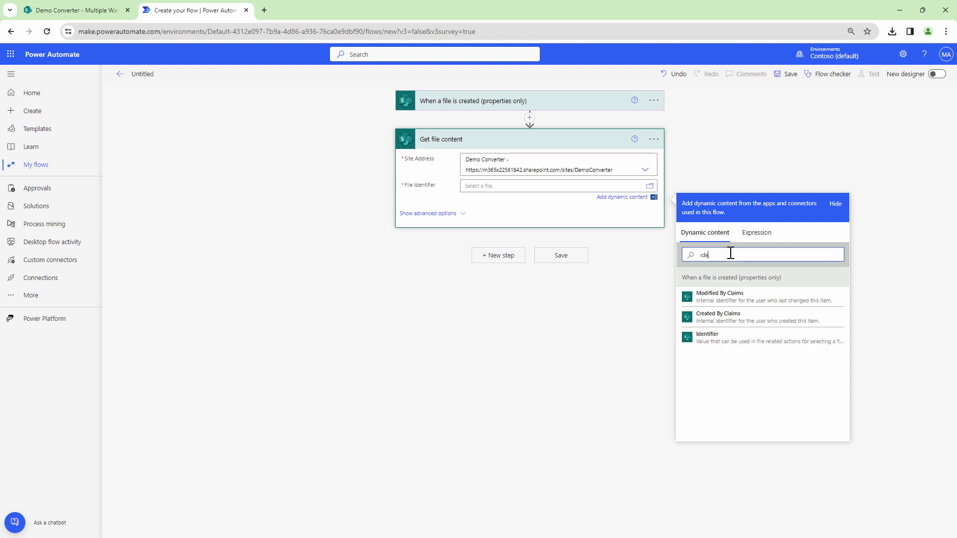
click(731, 337)
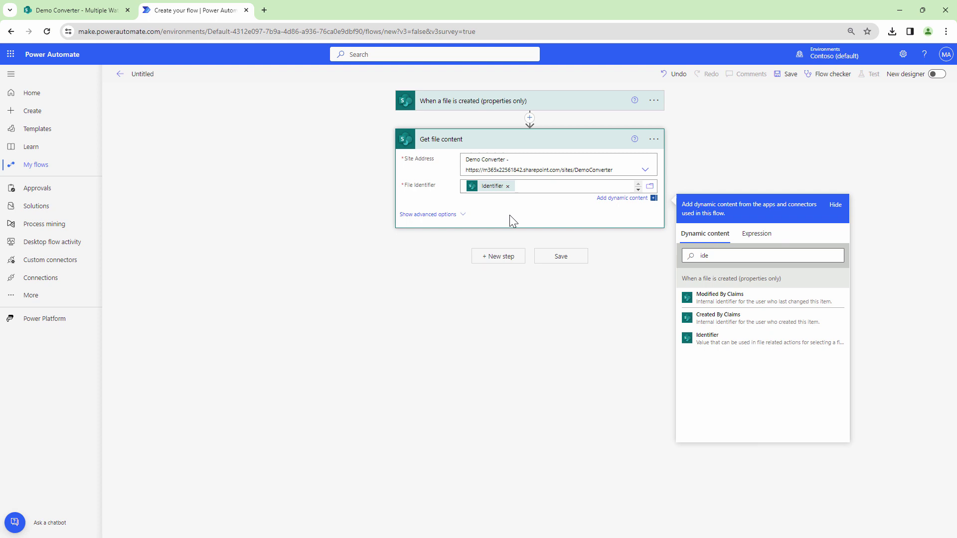
click(504, 258)
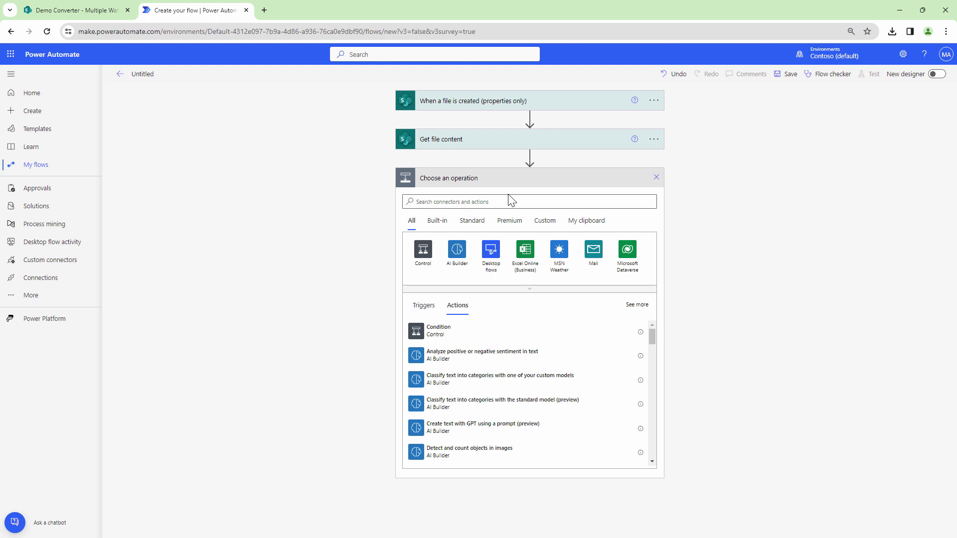
Add Get file content using path for SiteAssets/muhimbilogo.png on the Demo Converter site.
text(Sharepoint)
click(421, 252)
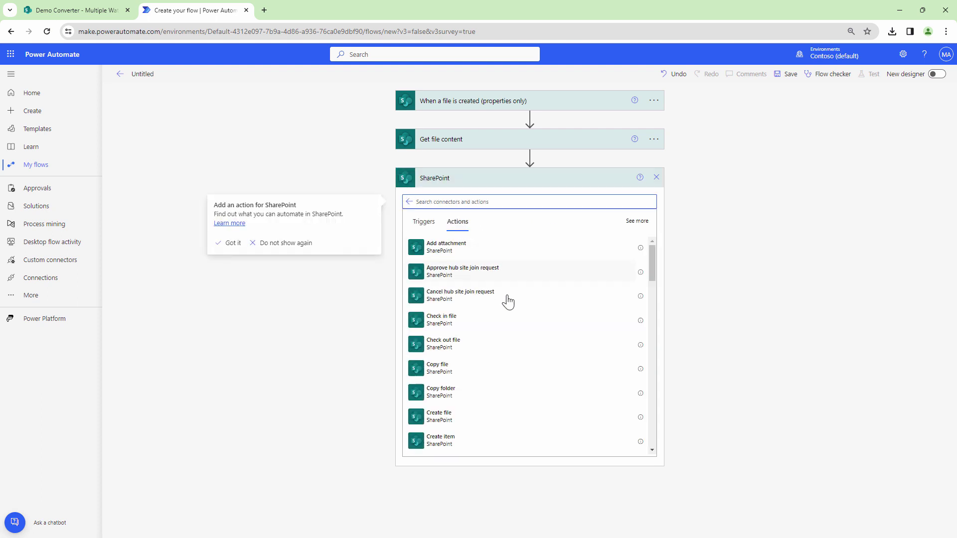
text(Get f)
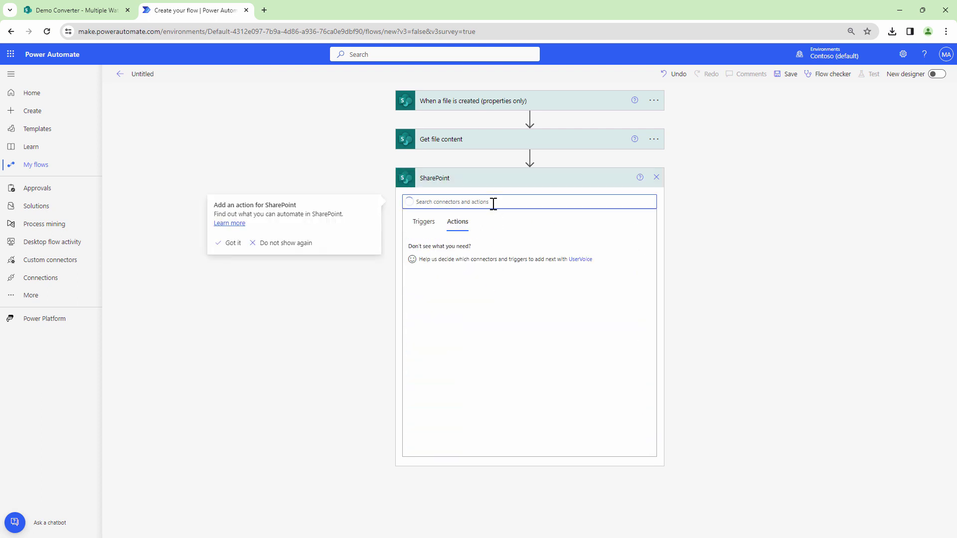
text(ile cont)
click(618, 249)
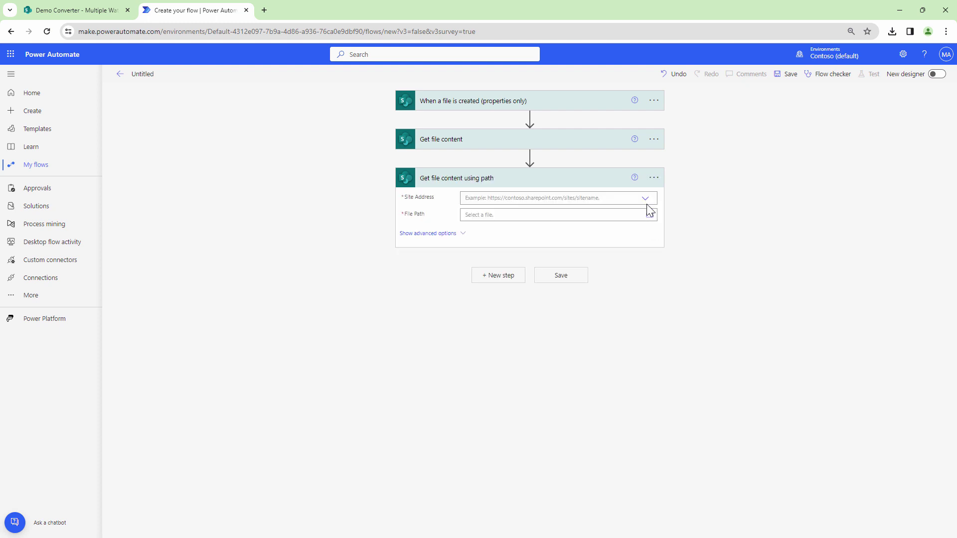
click(645, 200)
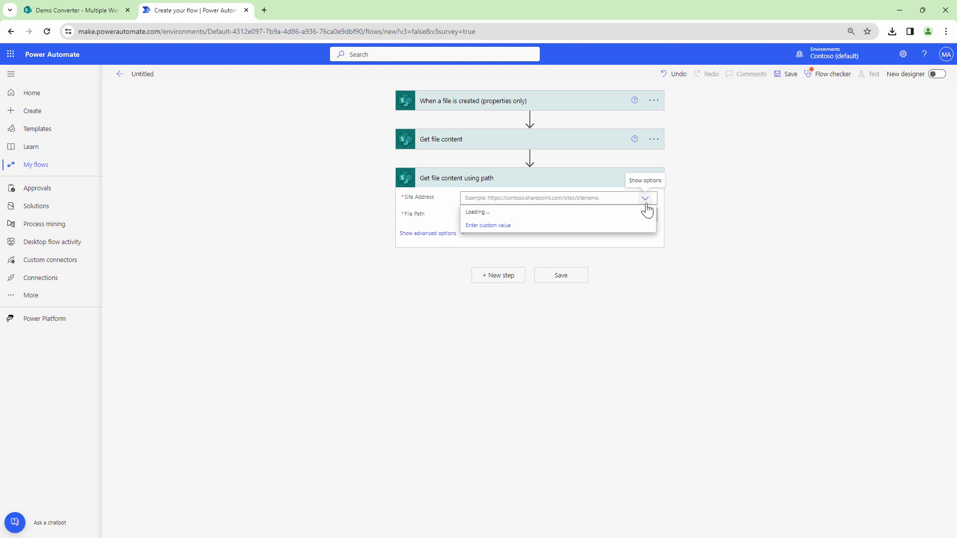
click(639, 230)
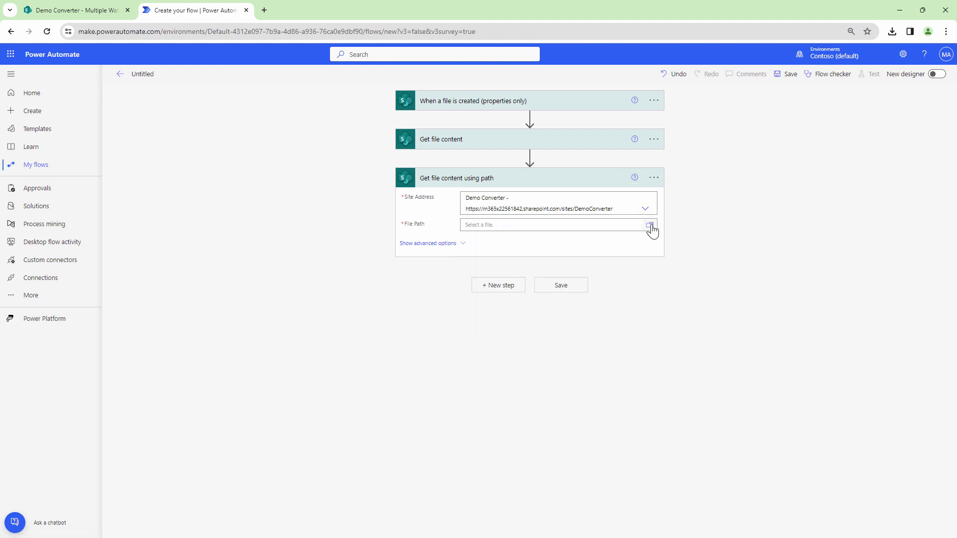
click(650, 225)
click(752, 341)
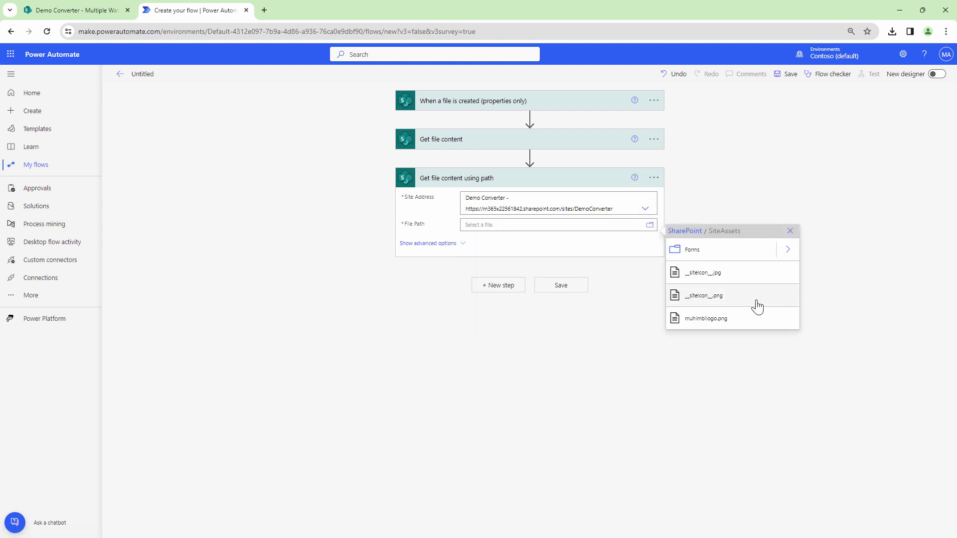
click(728, 319)
click(498, 285)
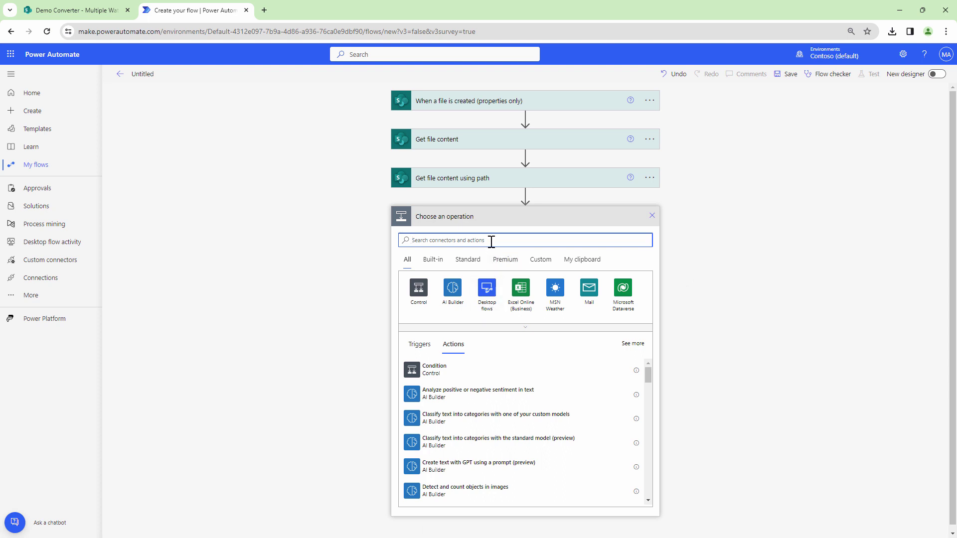
Add Muhimbi's Add composite watermark action with File Content as its source file content.
text(Muhimbi)
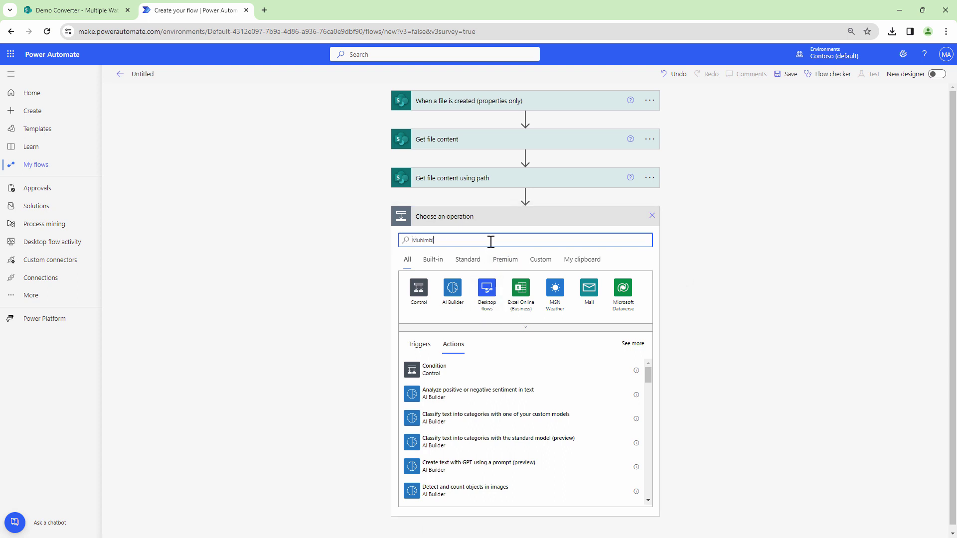
click(420, 289)
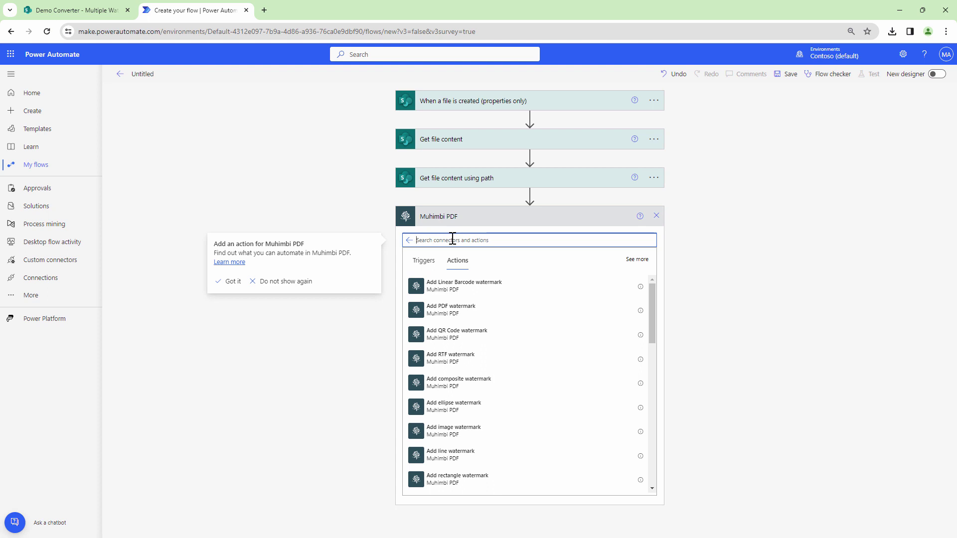
click(483, 388)
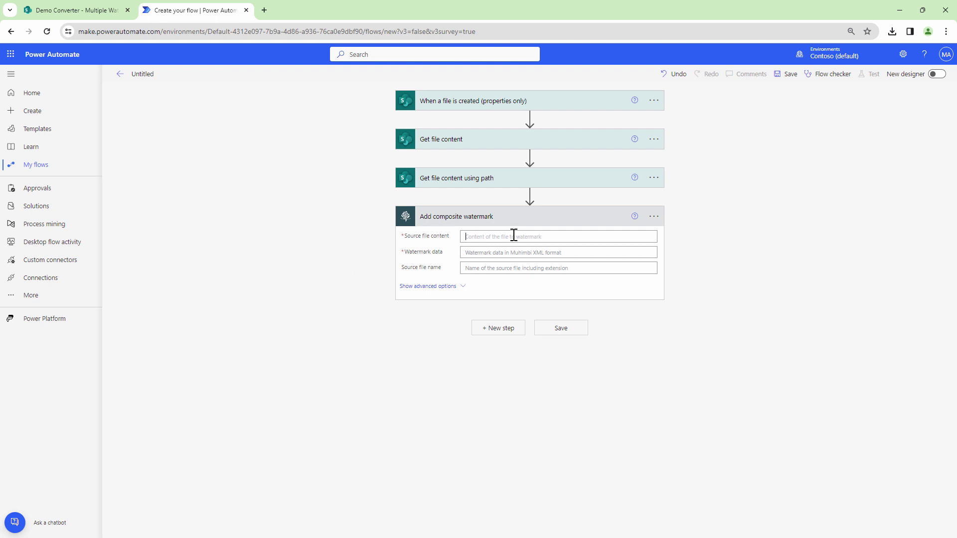
click(514, 234)
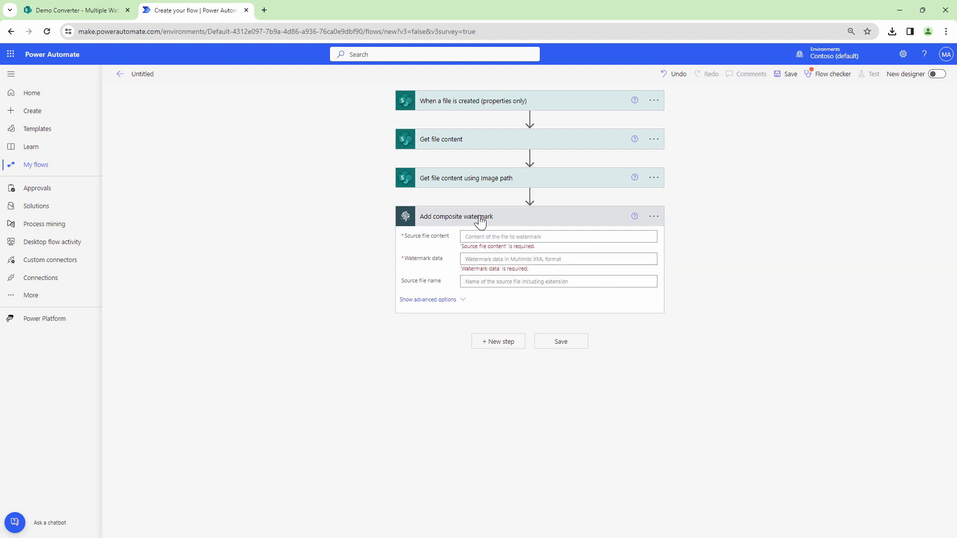
click(483, 236)
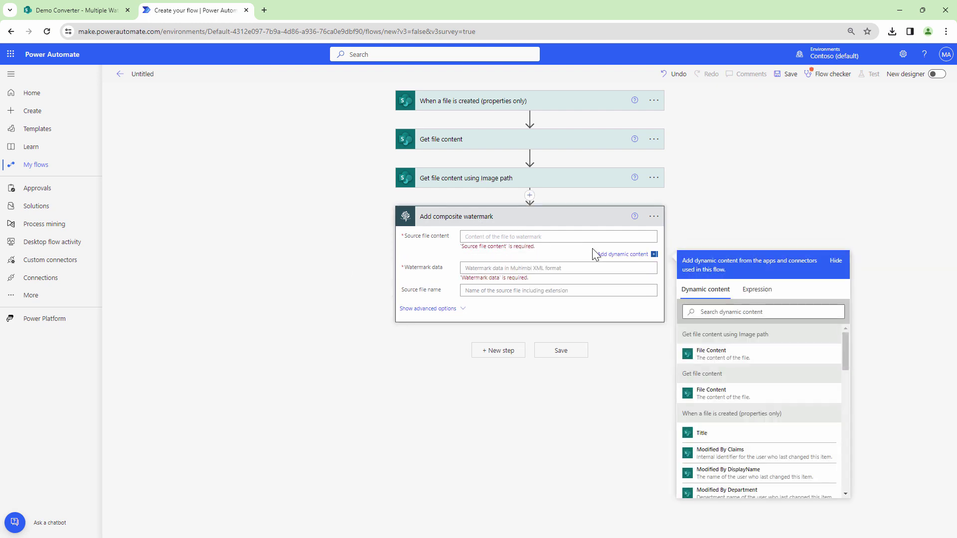
click(705, 352)
click(519, 264)
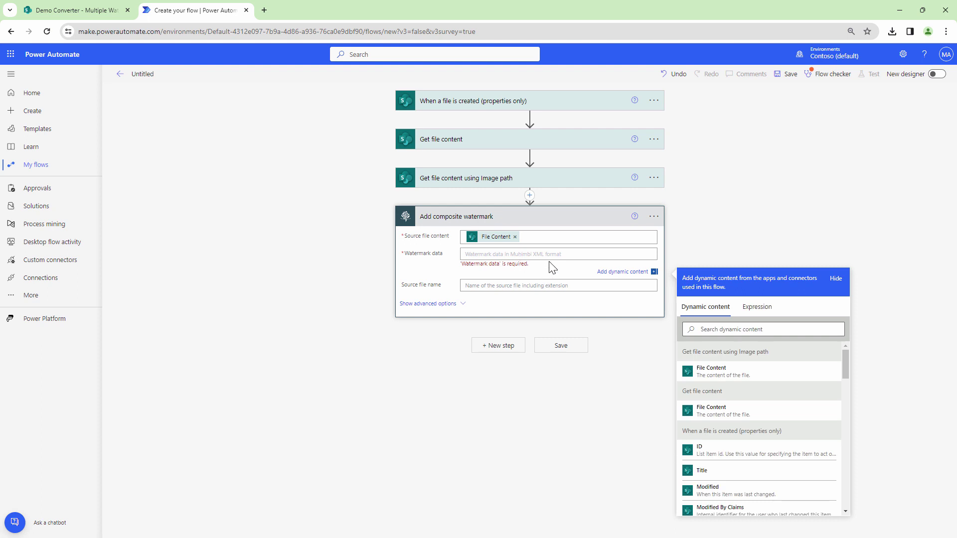
Search Google for 'Muhimbi XML watermark' and open Muhimbi's PDF watermarking blog post.
click(264, 11)
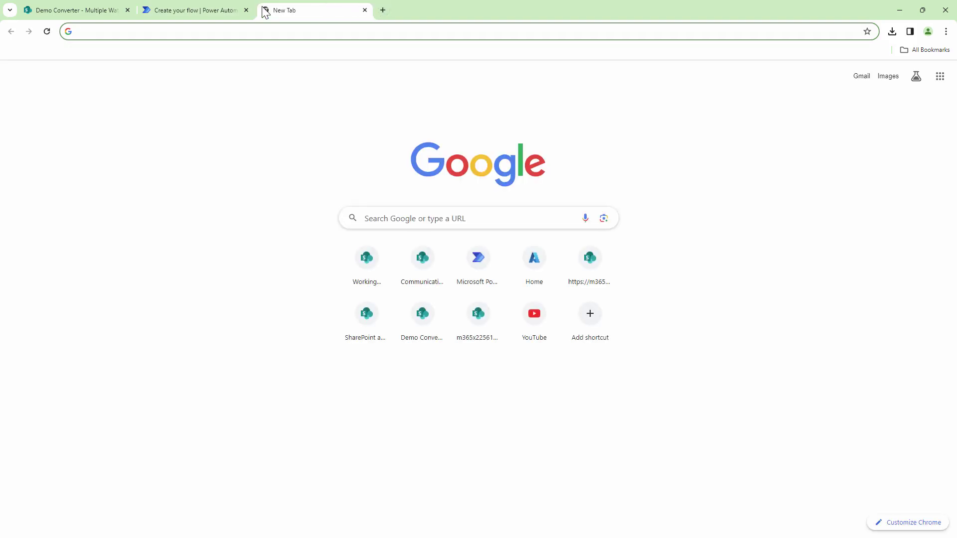
text(Muhim)
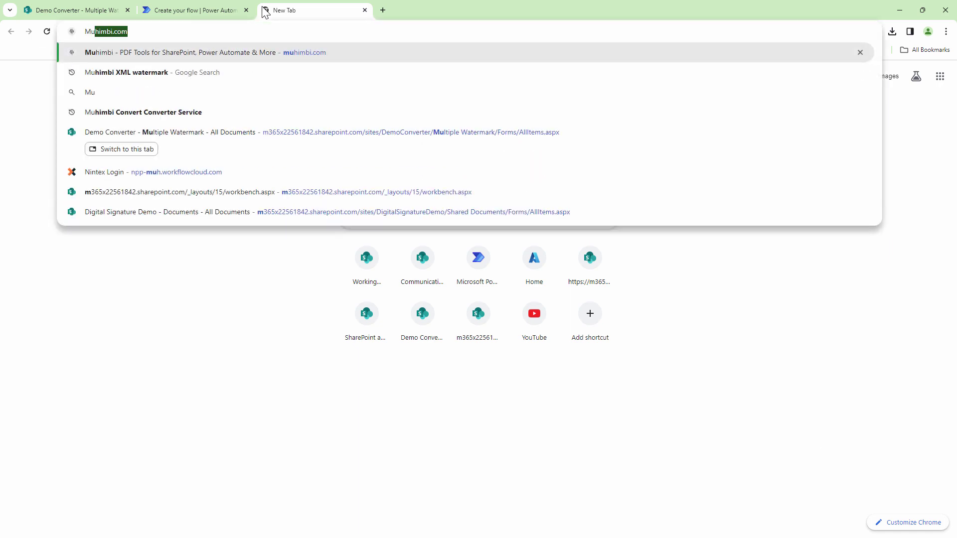
text(bi XML)
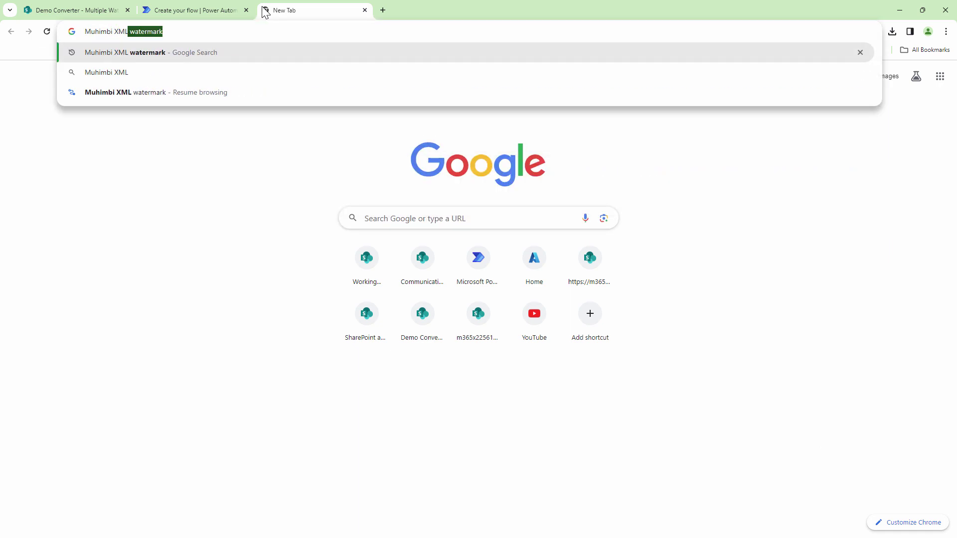
key(Return)
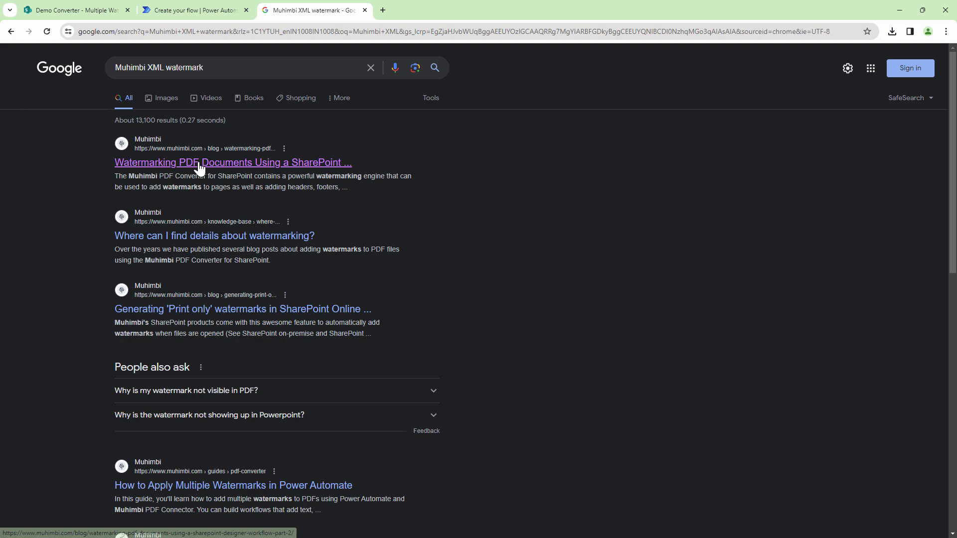
click(199, 169)
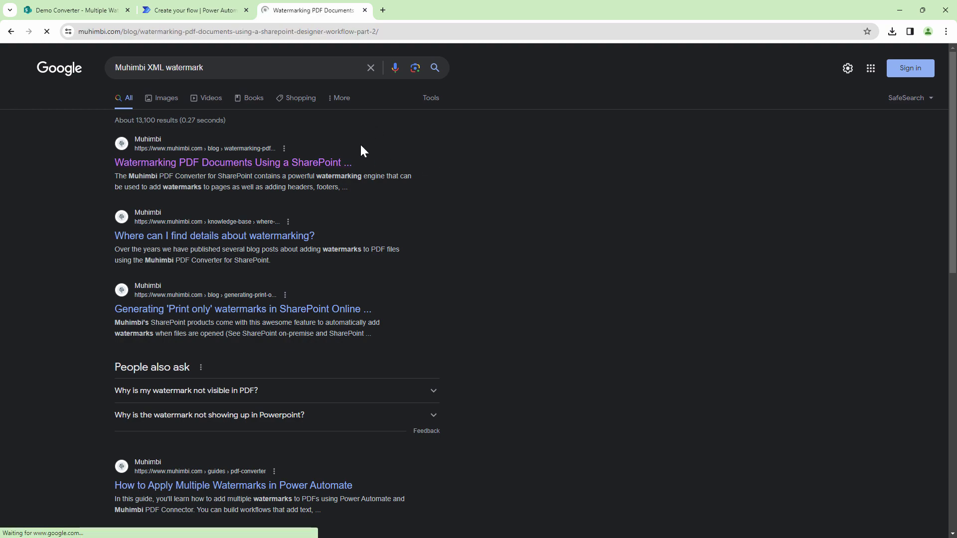
Select the logo, background-text and page-numbering watermark XML blocks from the blog's sample.
scroll(430, 183, down, 15)
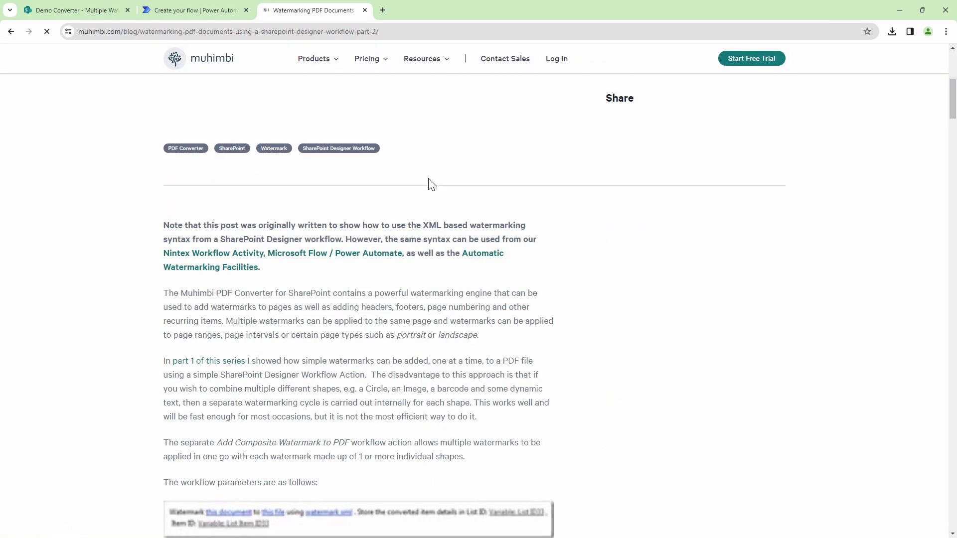
scroll(429, 179, down, 7)
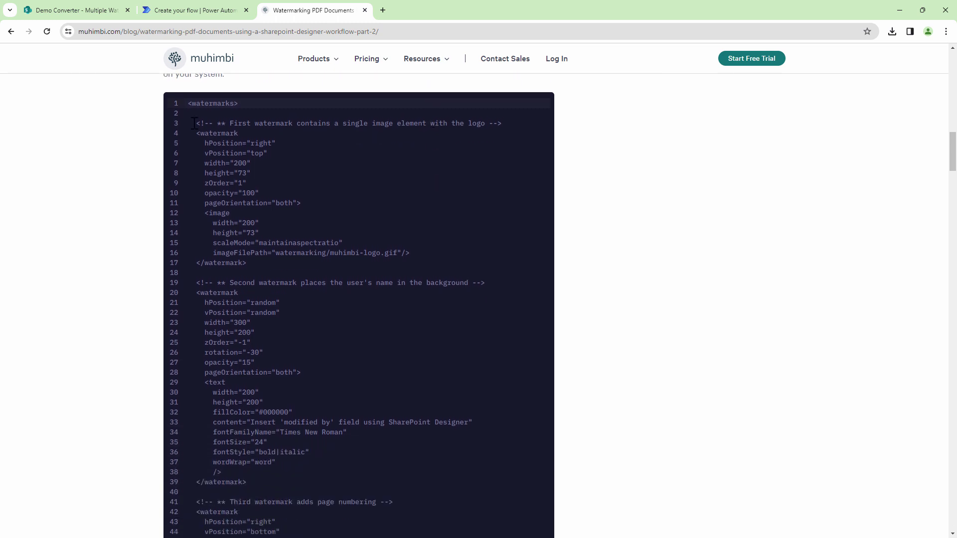
drag(195, 123, 314, 264)
scroll(207, 150, down, 3)
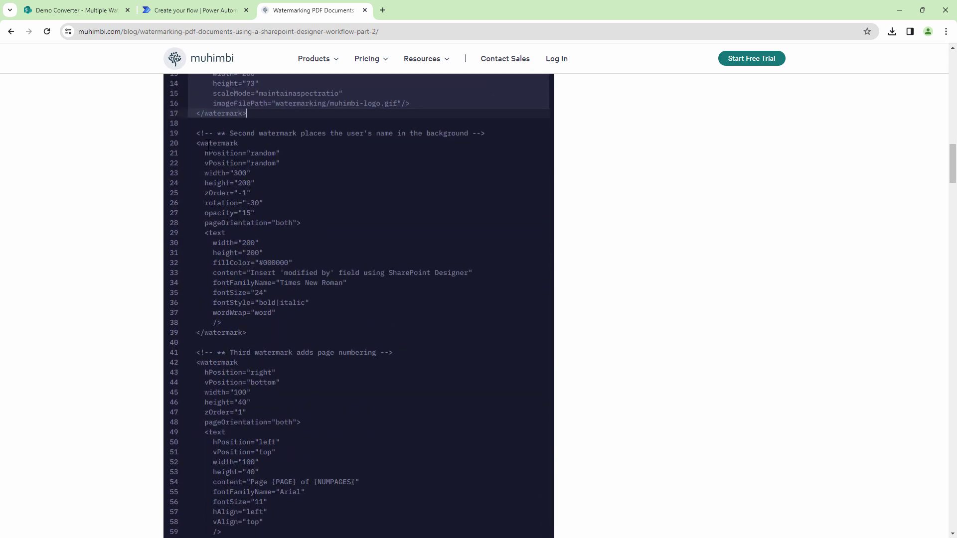
drag(199, 136, 325, 310)
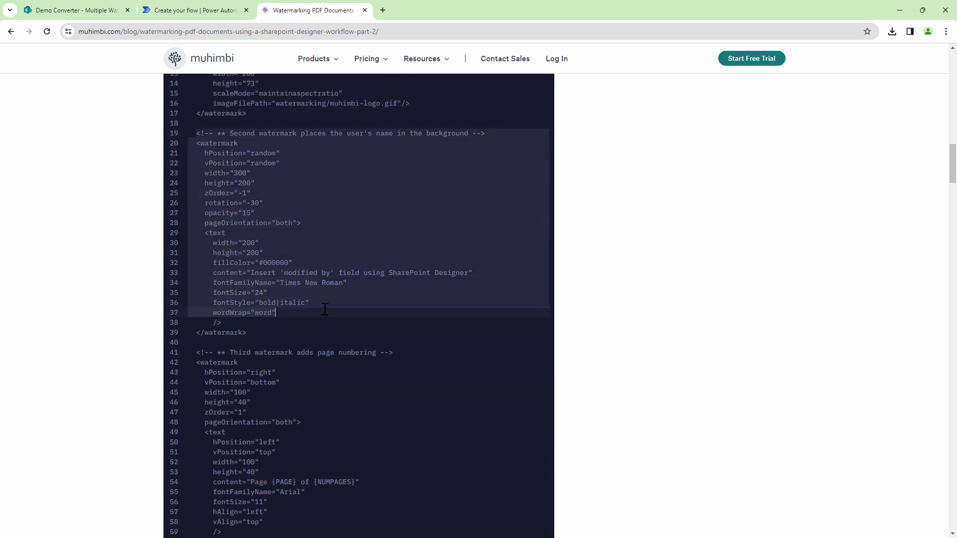
scroll(325, 308, down, 1)
scroll(325, 309, down, 3)
drag(201, 215, 311, 383)
Read through the watermark attribute reference, then return to the Power Automate flow.
scroll(469, 274, down, 9)
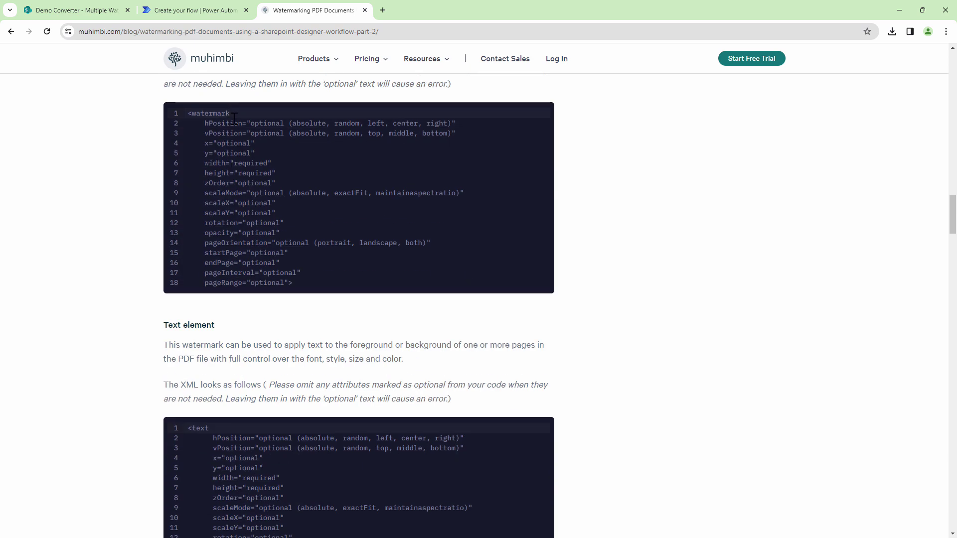
scroll(262, 225, down, 8)
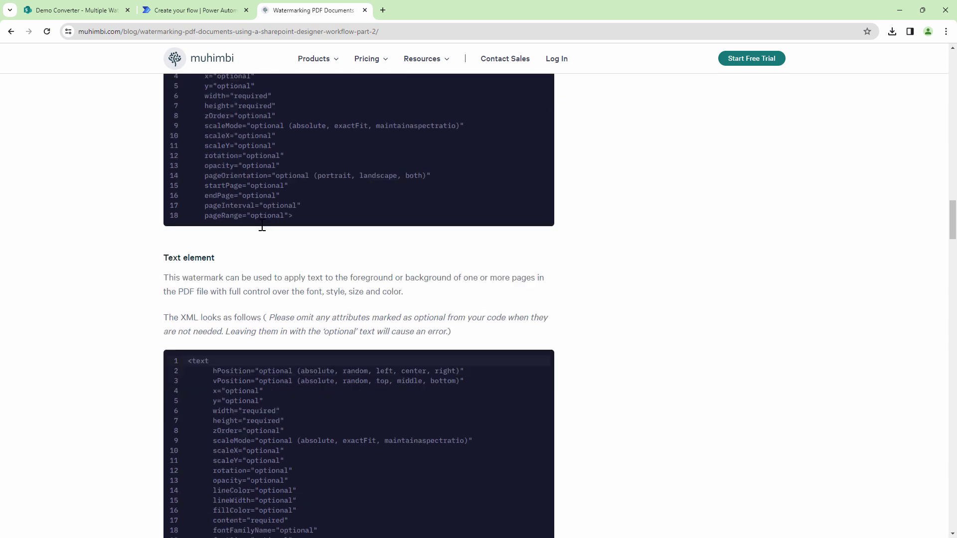
scroll(261, 225, down, 5)
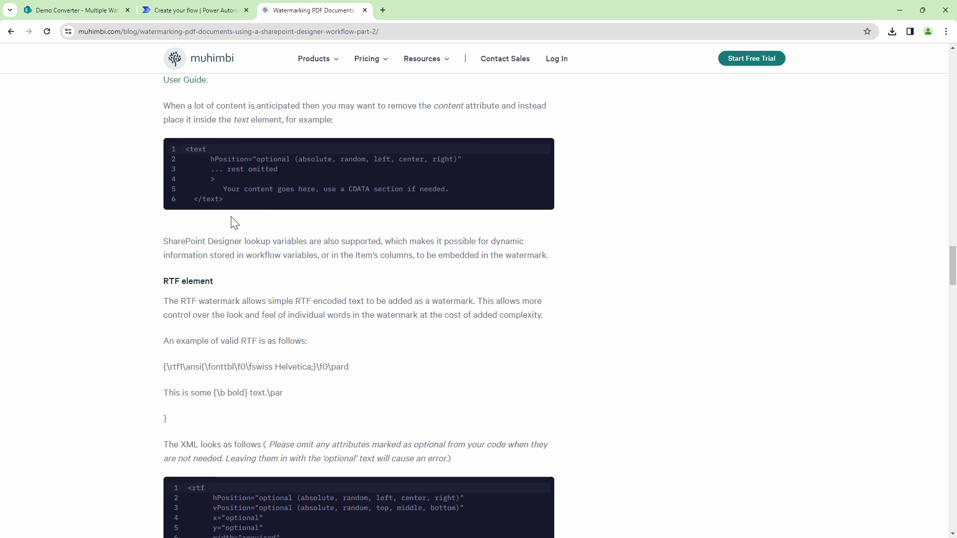
click(69, 11)
click(190, 11)
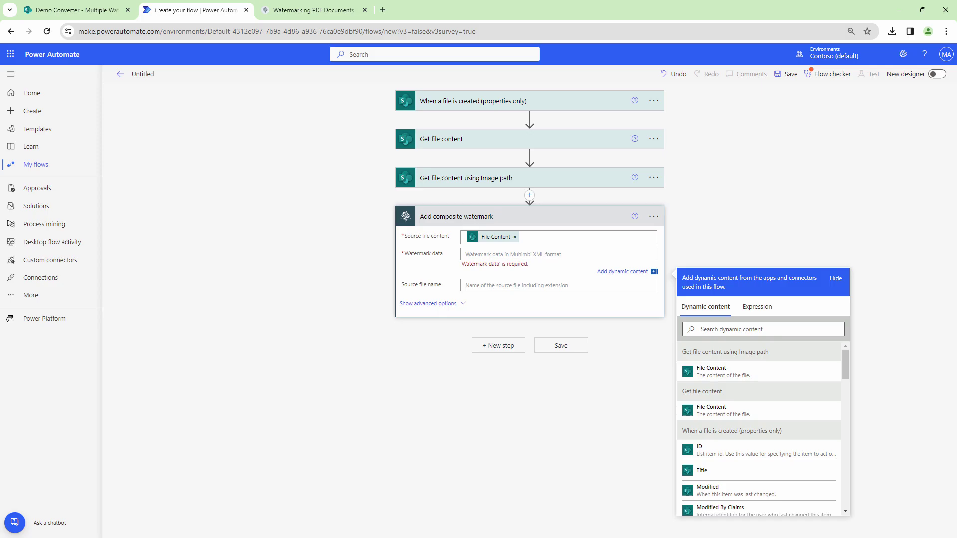
Paste the watermark XML into Watermark data and set imageFilePath to base64(File Content).
key(ctrl+v)
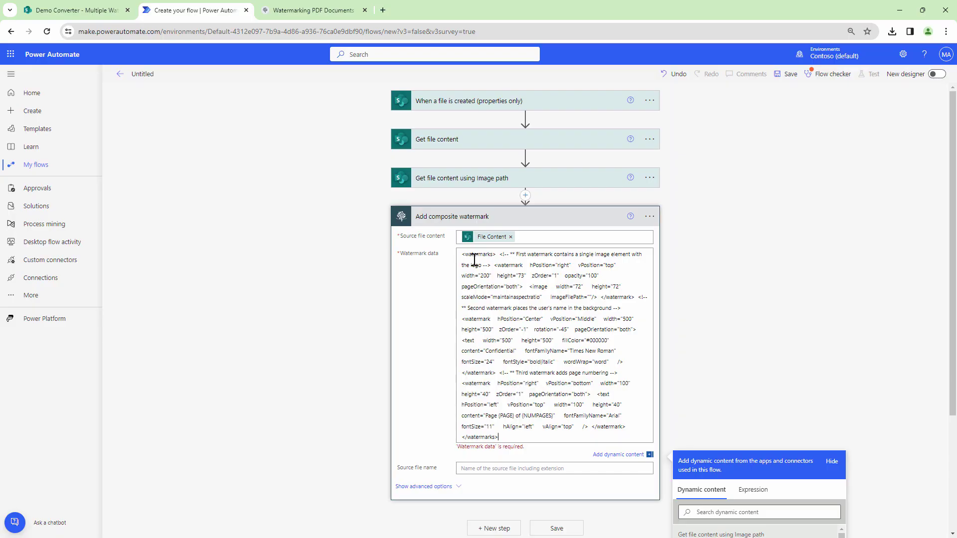
click(821, 308)
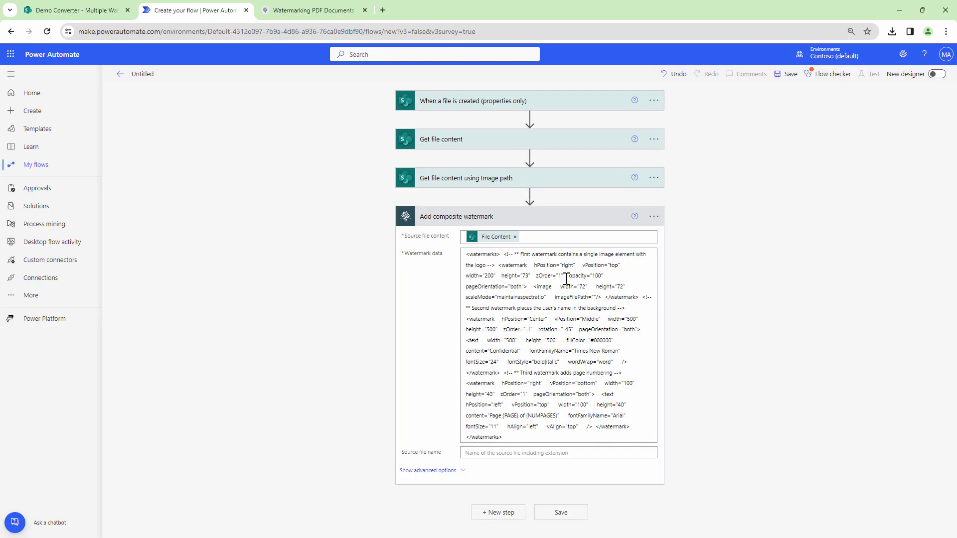
click(591, 298)
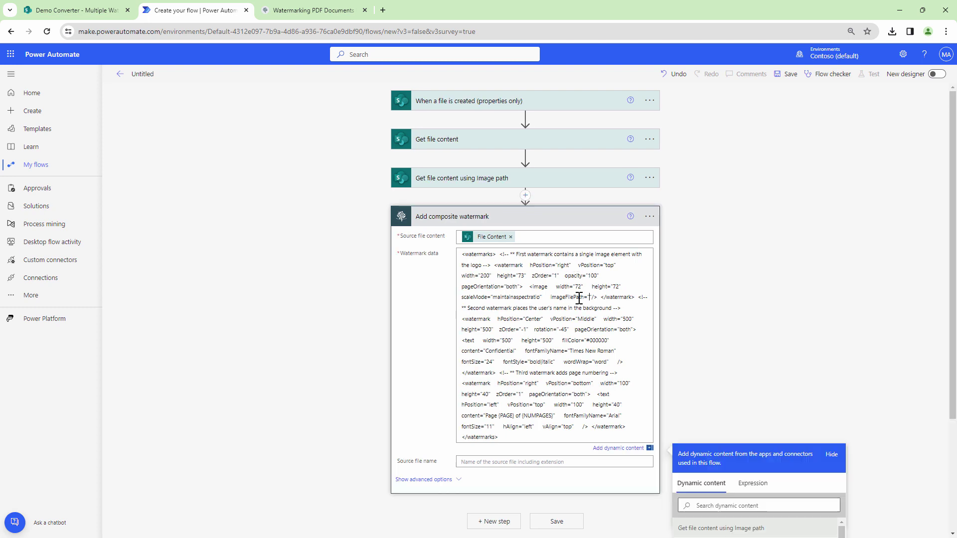
scroll(831, 330, down, 3)
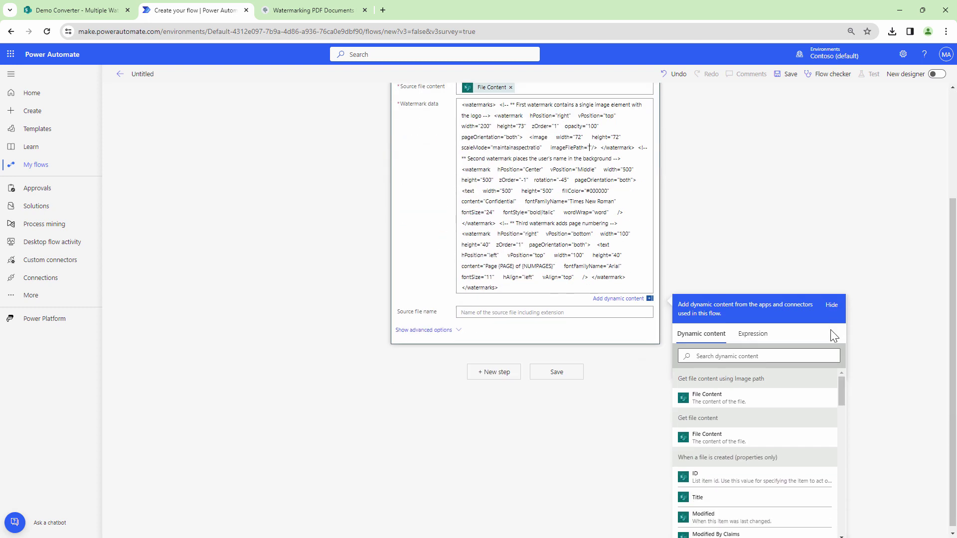
click(738, 355)
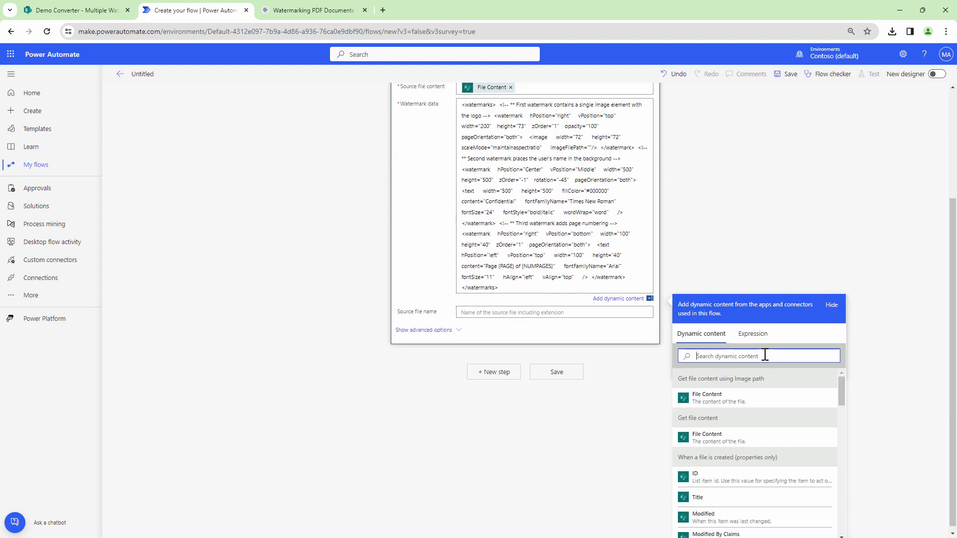
click(753, 335)
text(base)
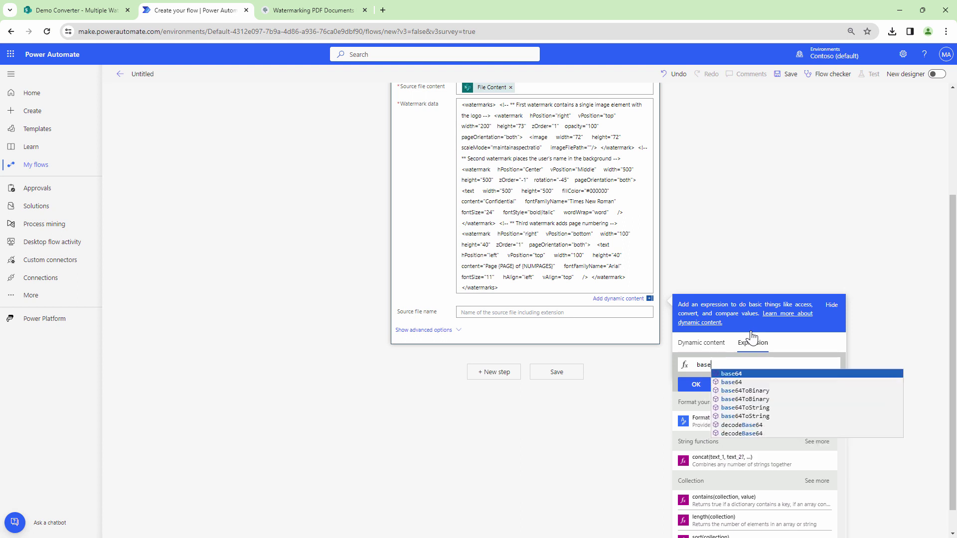
click(732, 374)
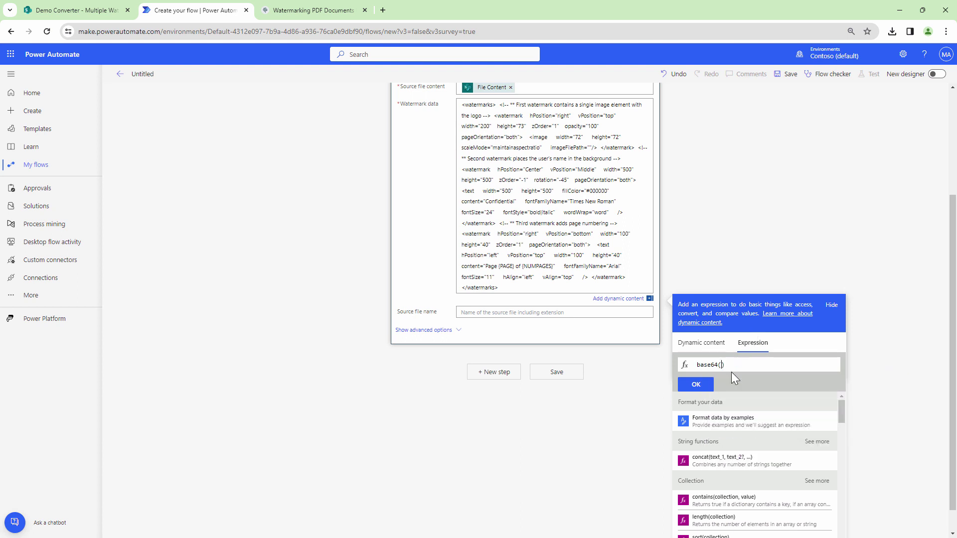
click(699, 343)
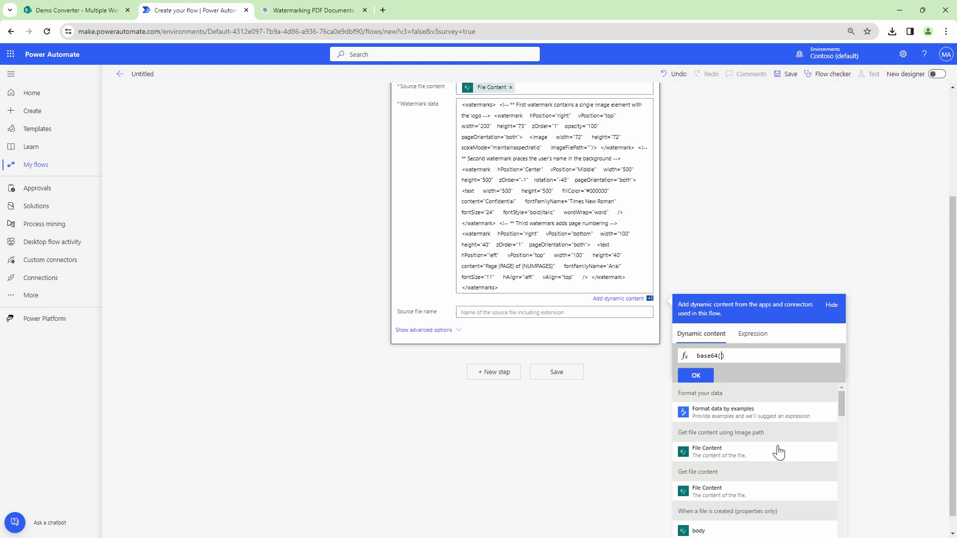
click(757, 461)
click(696, 376)
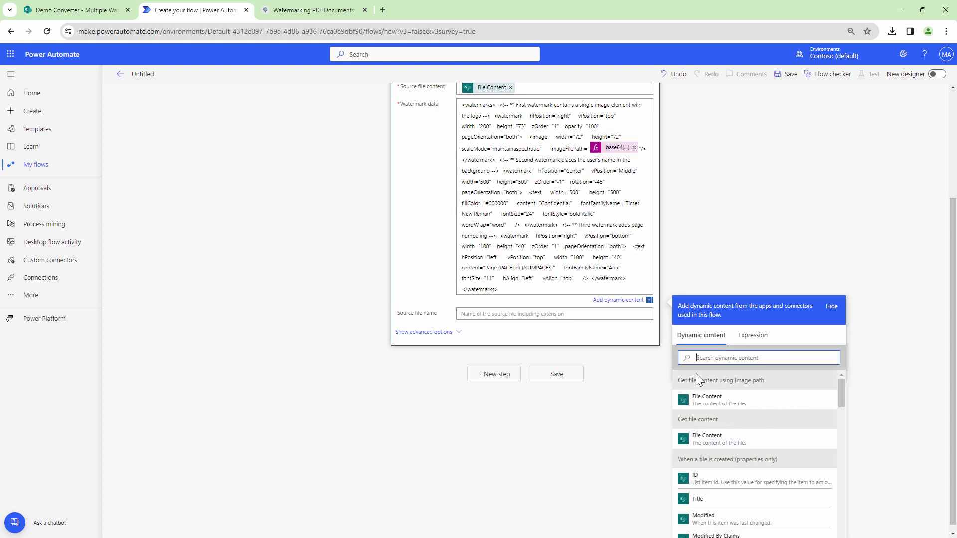
Set Source file name to the file's 'File name with extension' value.
click(530, 313)
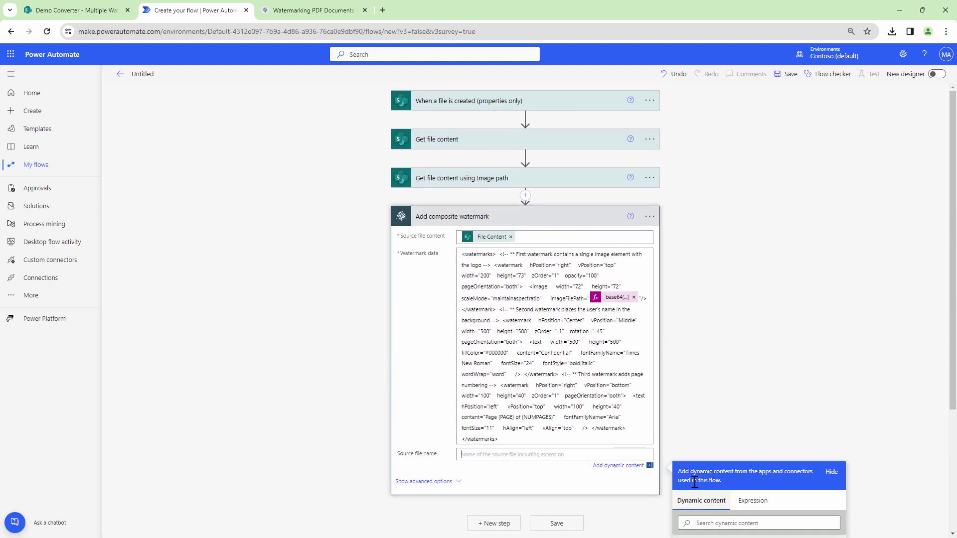
click(771, 418)
text(file)
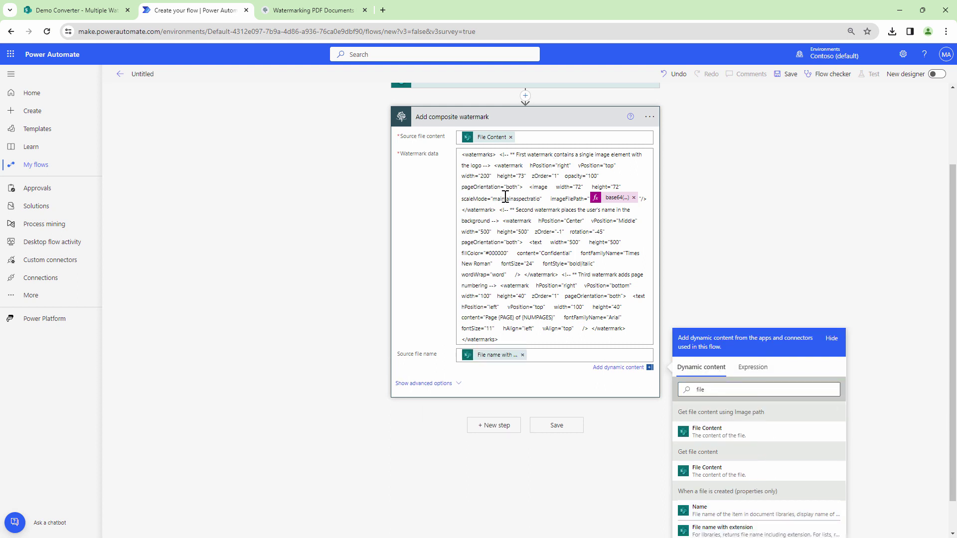
Add a SharePoint Create file step targeting the /Shared Documents folder.
click(505, 427)
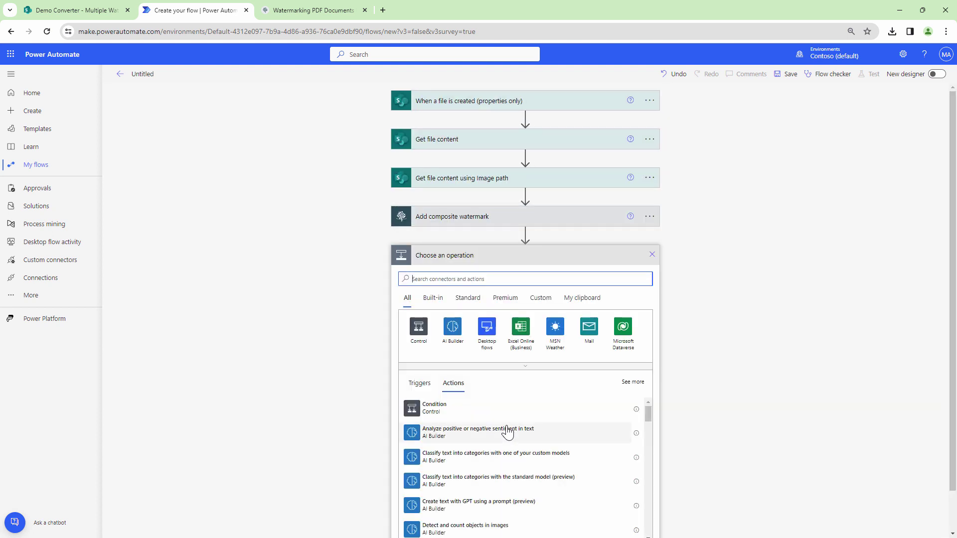
text(Create file)
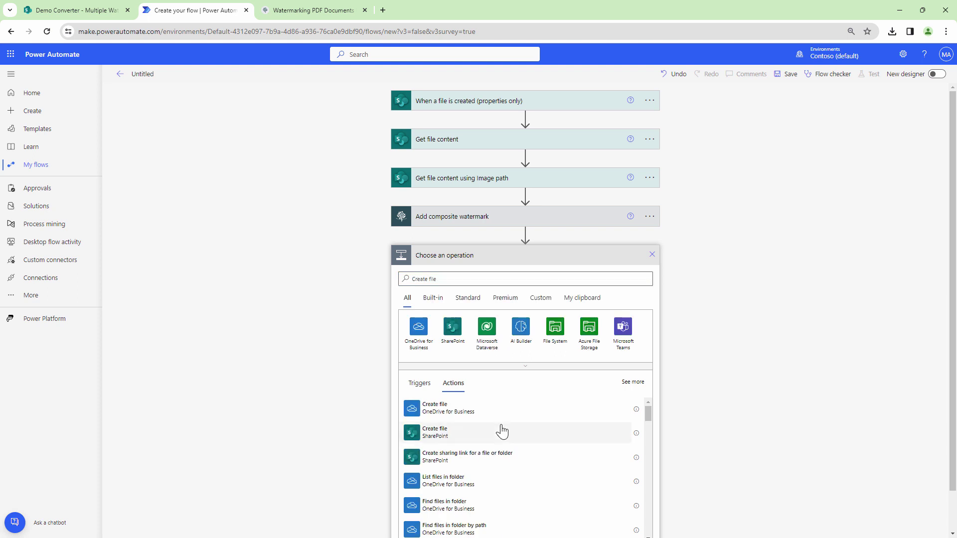
click(502, 432)
click(650, 304)
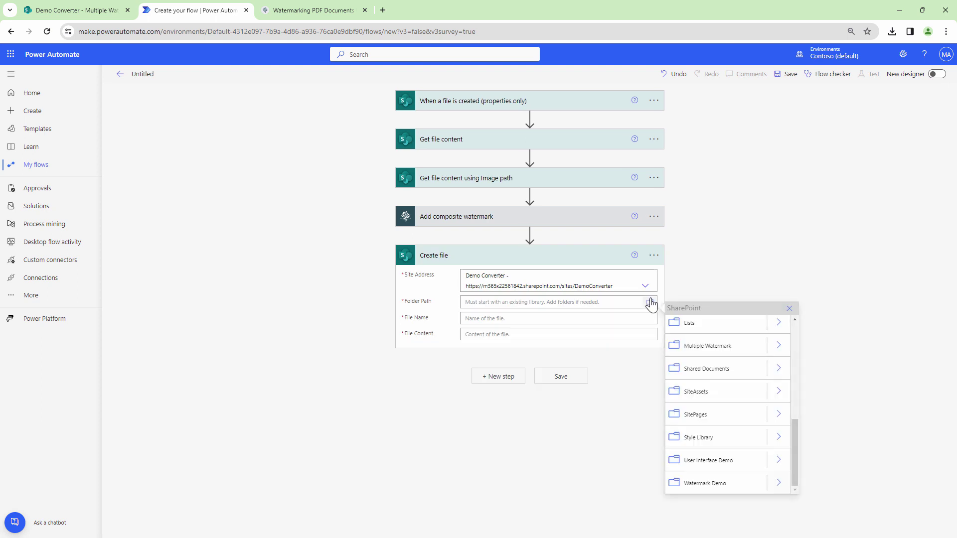
click(742, 378)
Set File Name to 'File name with extension' and File Content to 'Processed file content'.
click(535, 327)
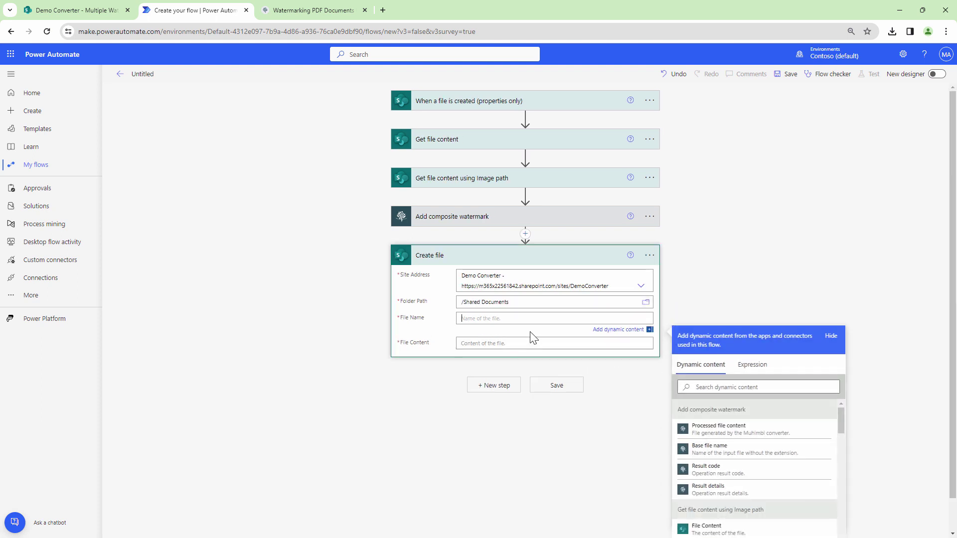
click(736, 387)
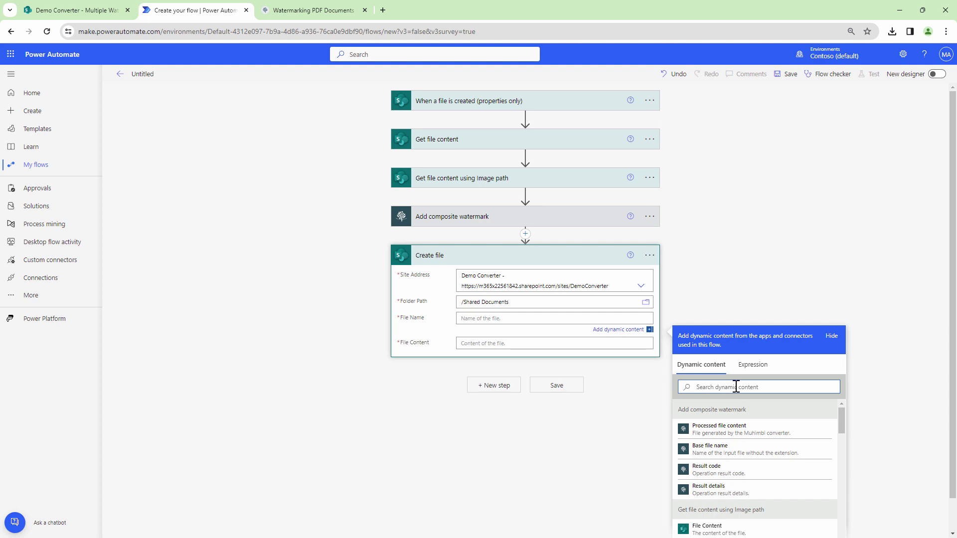
text(file)
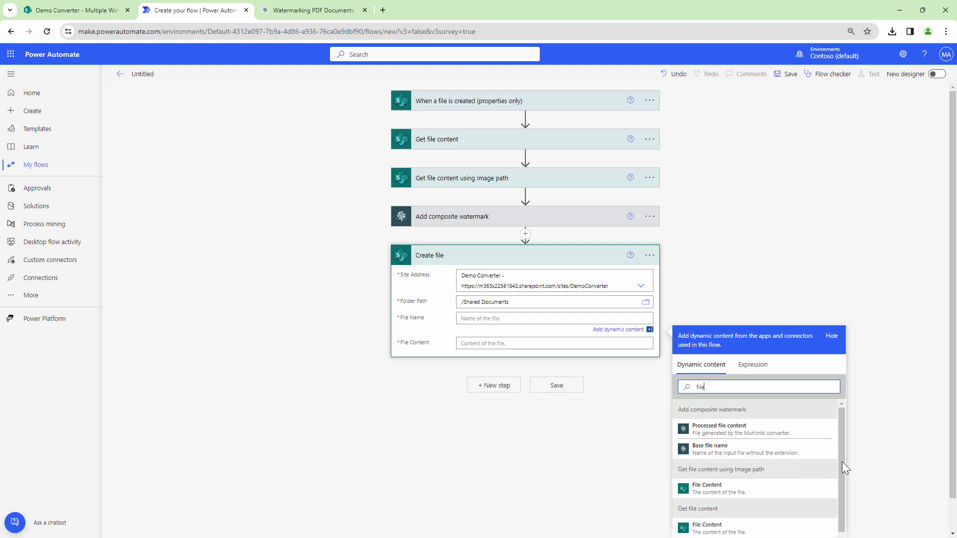
scroll(777, 496, down, 1)
scroll(896, 427, down, 1)
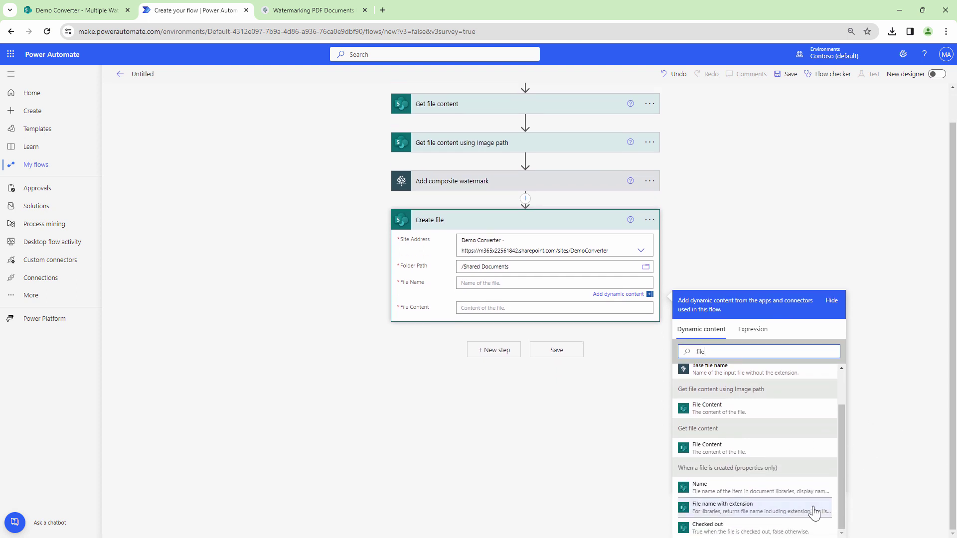
click(752, 509)
click(531, 311)
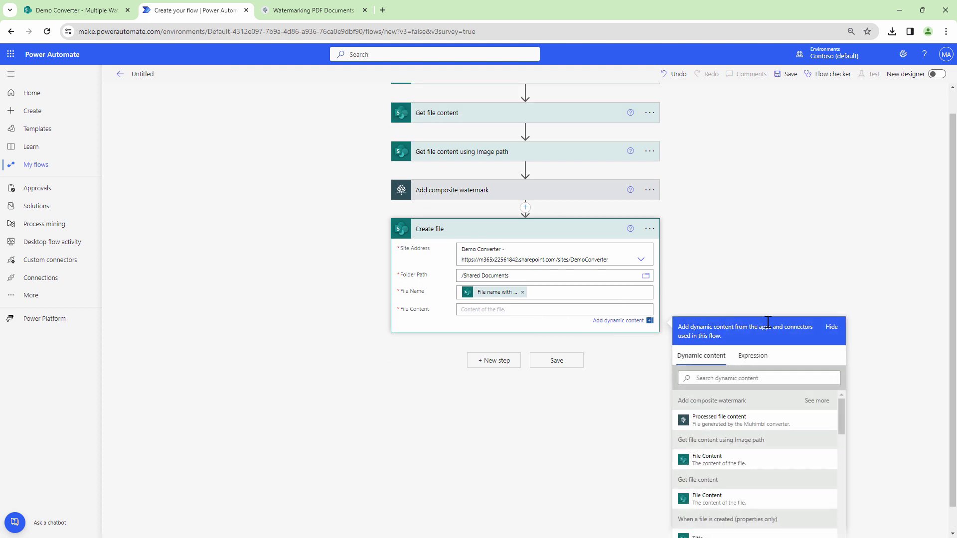
click(780, 418)
click(143, 74)
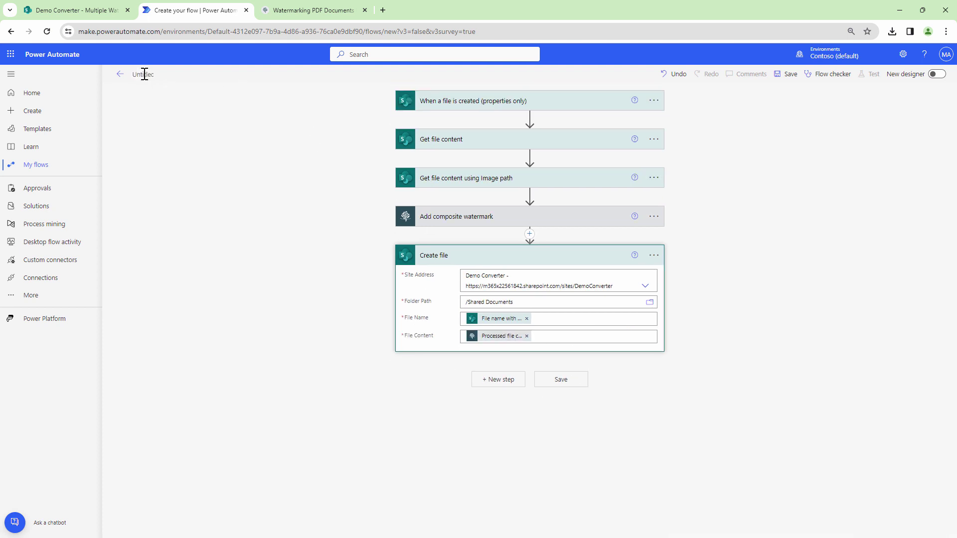
Rename the flow to 'Multiple Watermark Demo' and save it.
key(ctrl+a)
text(Mul)
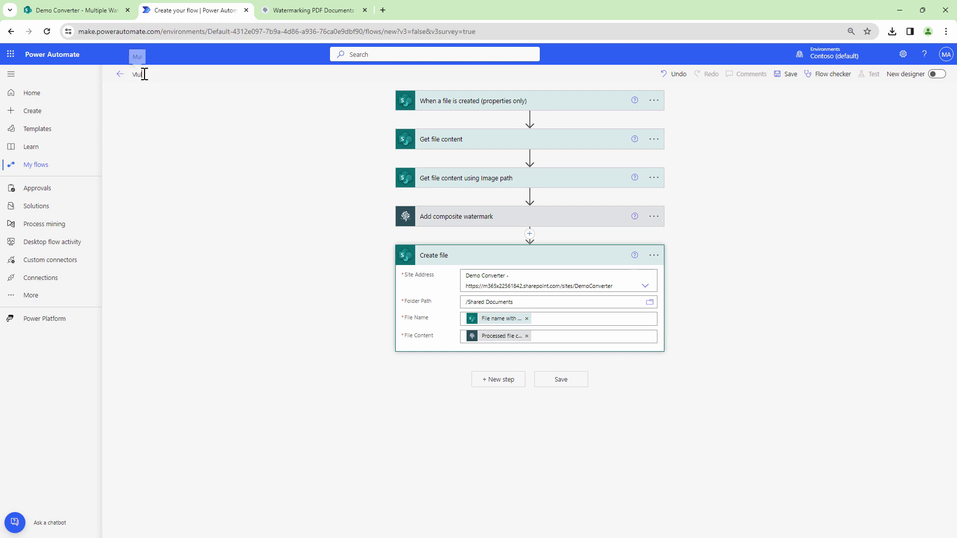
text(tiple Watermark Demo)
click(790, 74)
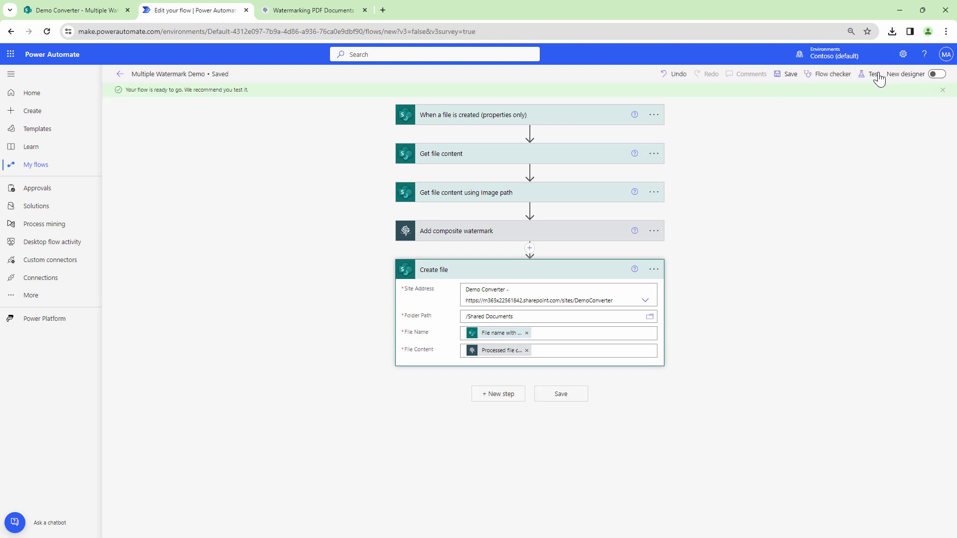
Start a manual test run and upload four files to the Multiple Watermark library.
click(873, 75)
click(803, 522)
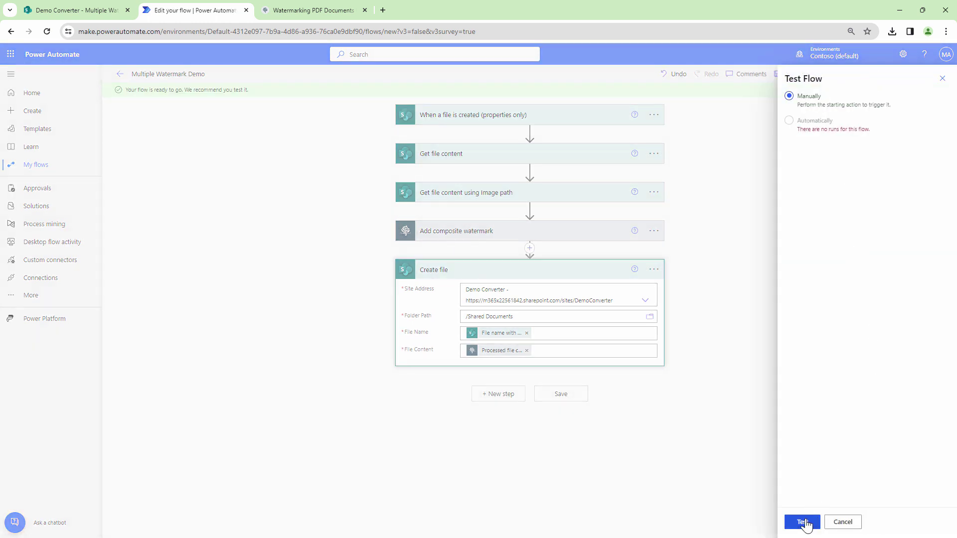
key(ctrl+Page_Up)
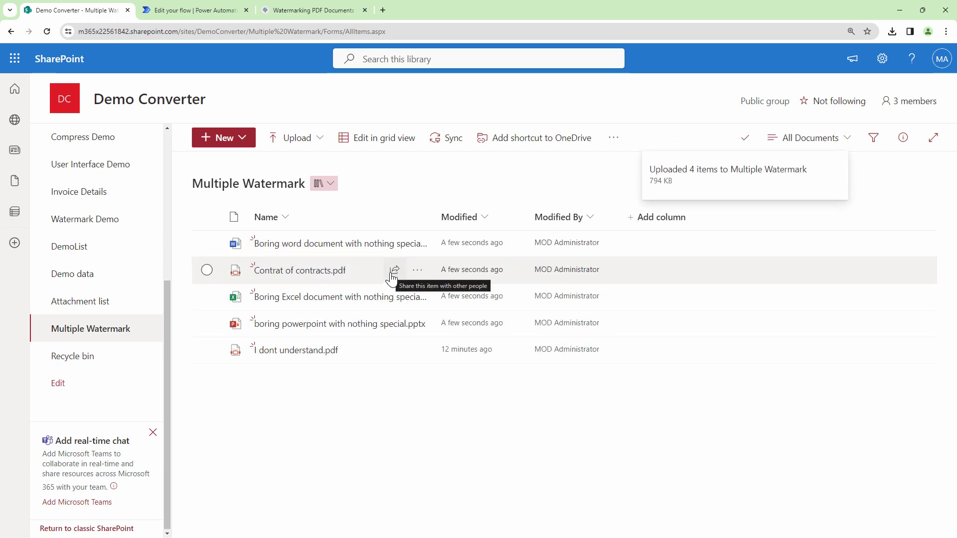
click(221, 13)
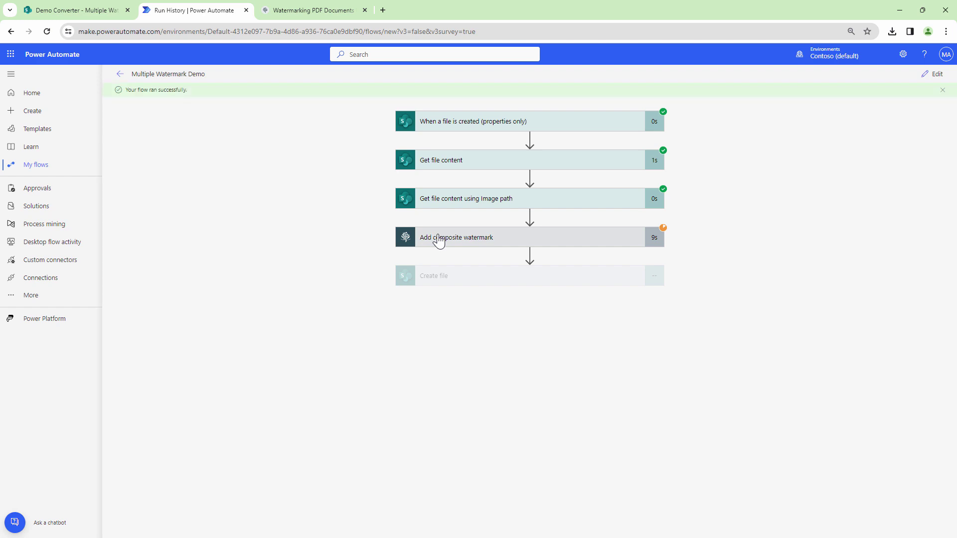
Open the SharePoint Documents library and reload it to show the processed files.
click(45, 10)
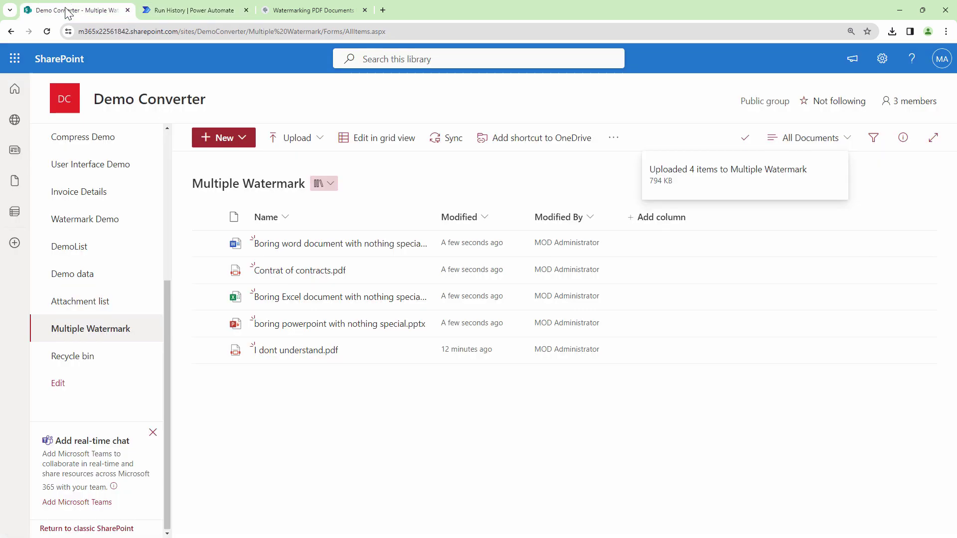
scroll(130, 196, up, 5)
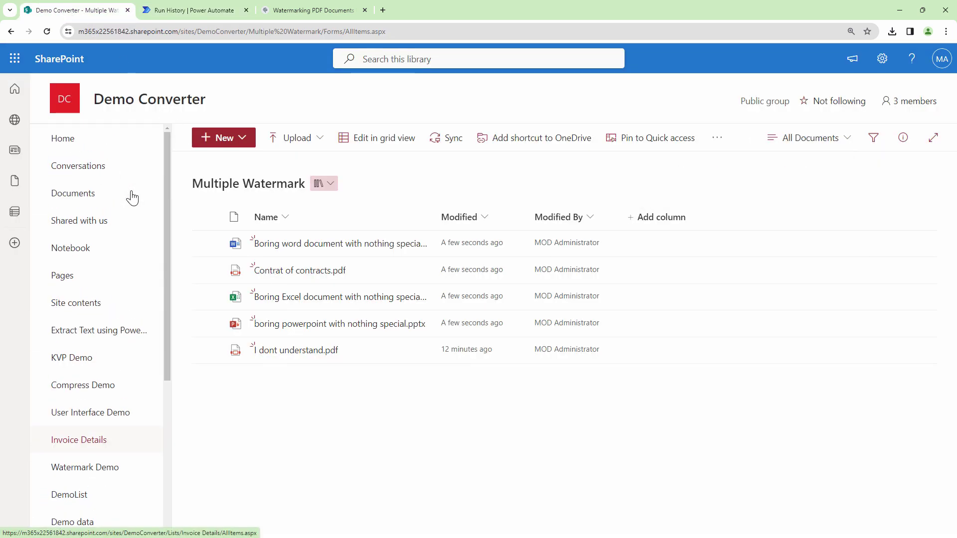
click(82, 206)
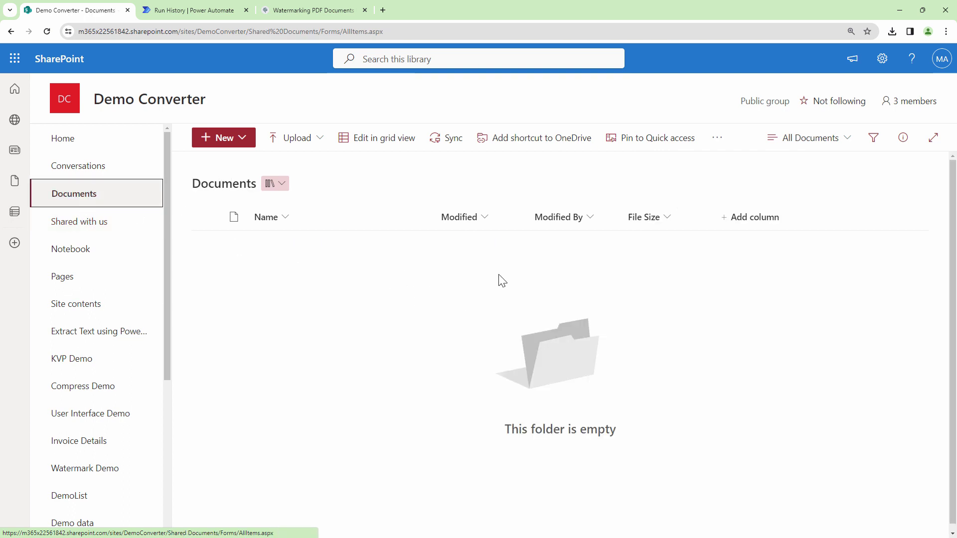
click(47, 31)
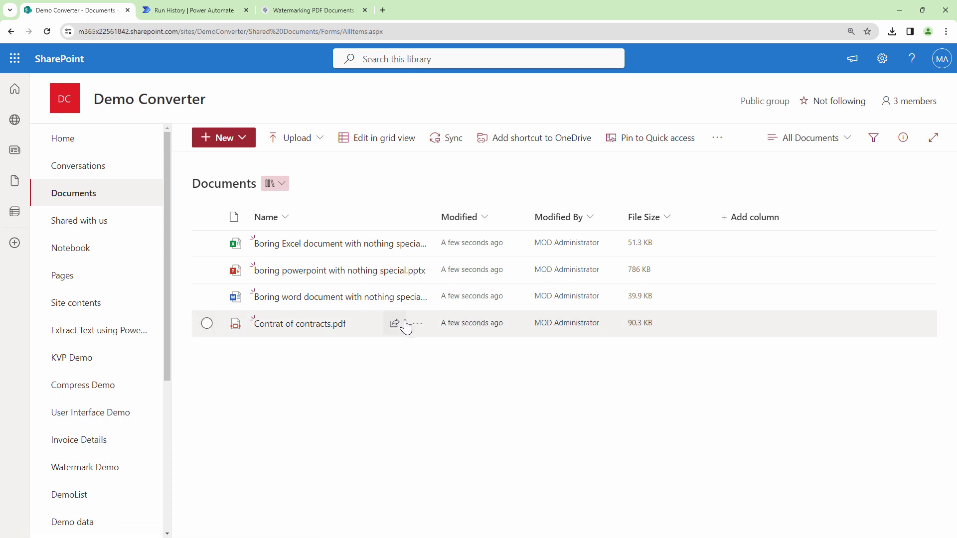
Open Contrat of contracts.pdf and check its Confidential watermark and page number.
click(427, 329)
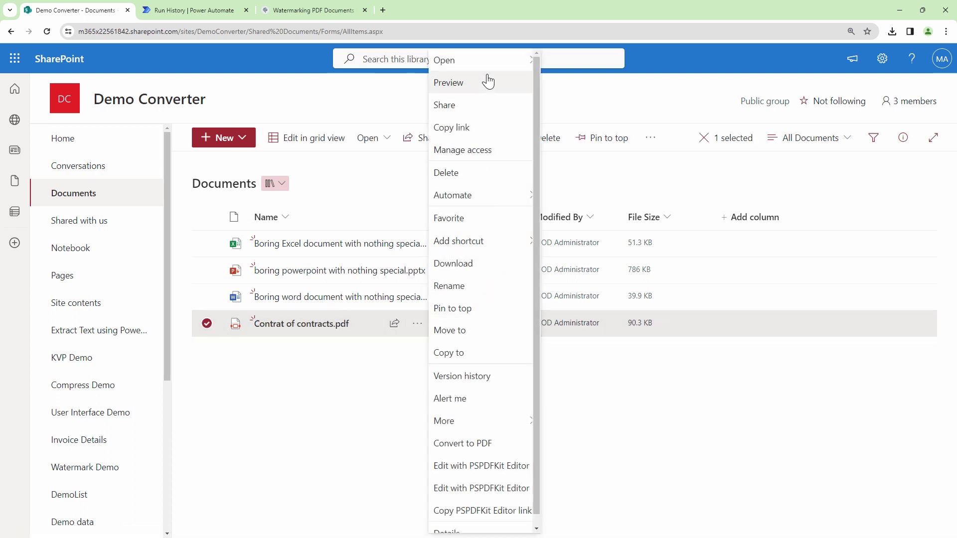
mouse_move(486, 70)
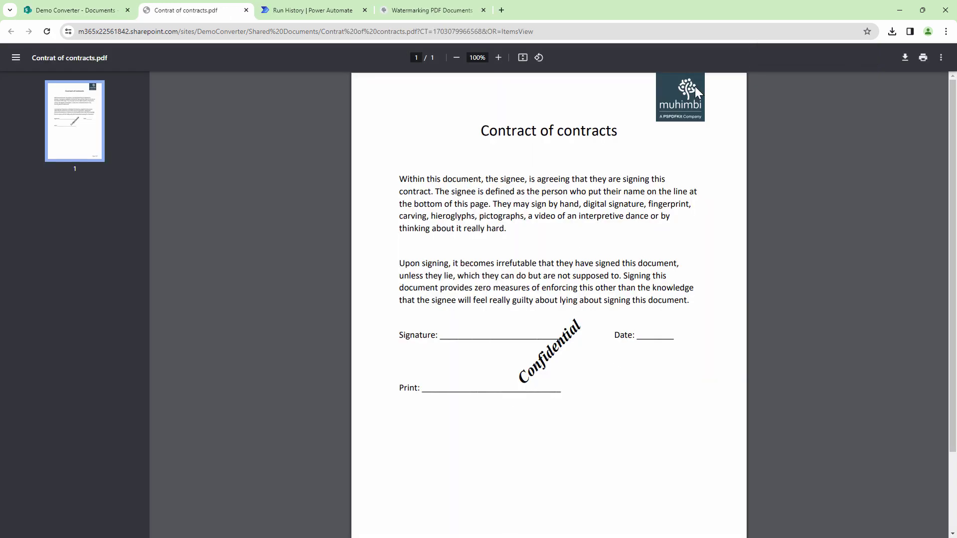
scroll(692, 177, down, 2)
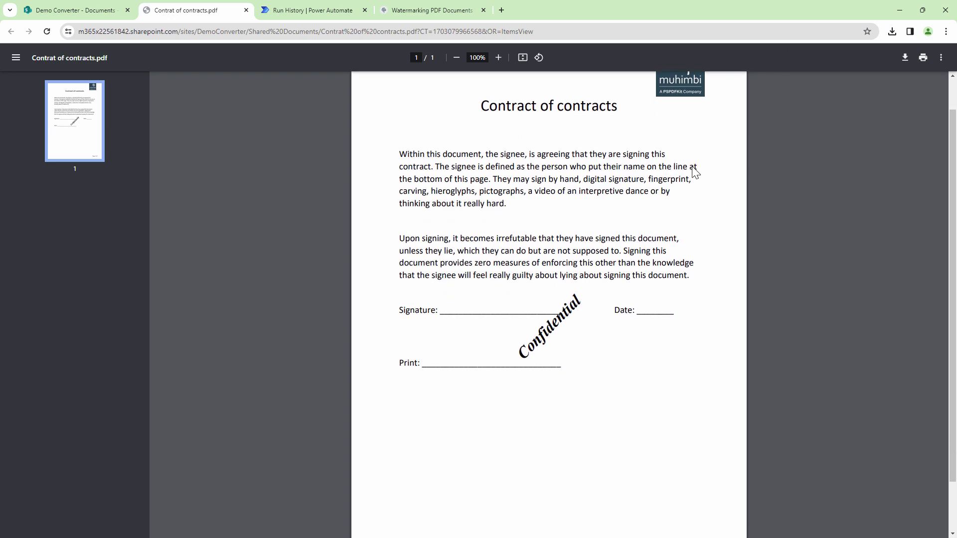
drag(528, 282, 581, 224)
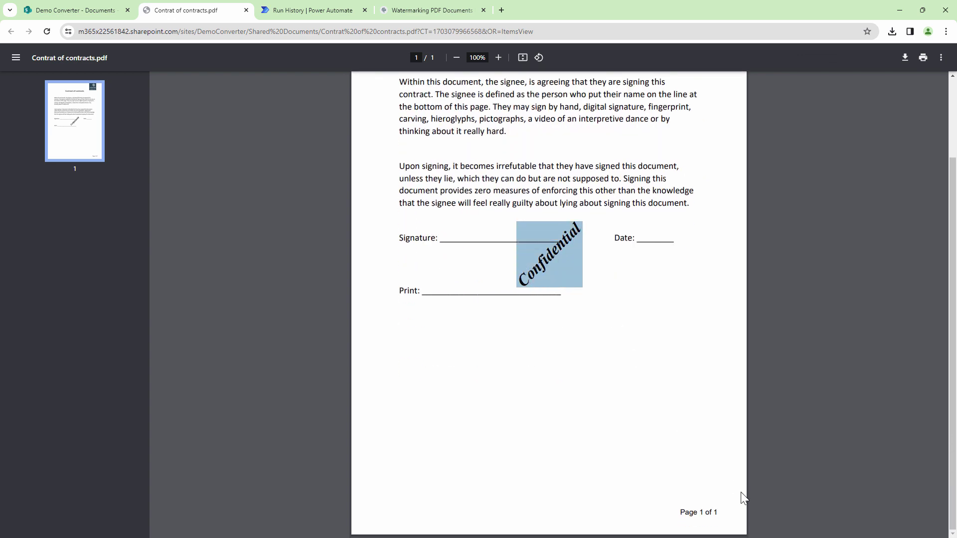
drag(681, 513, 737, 519)
click(100, 11)
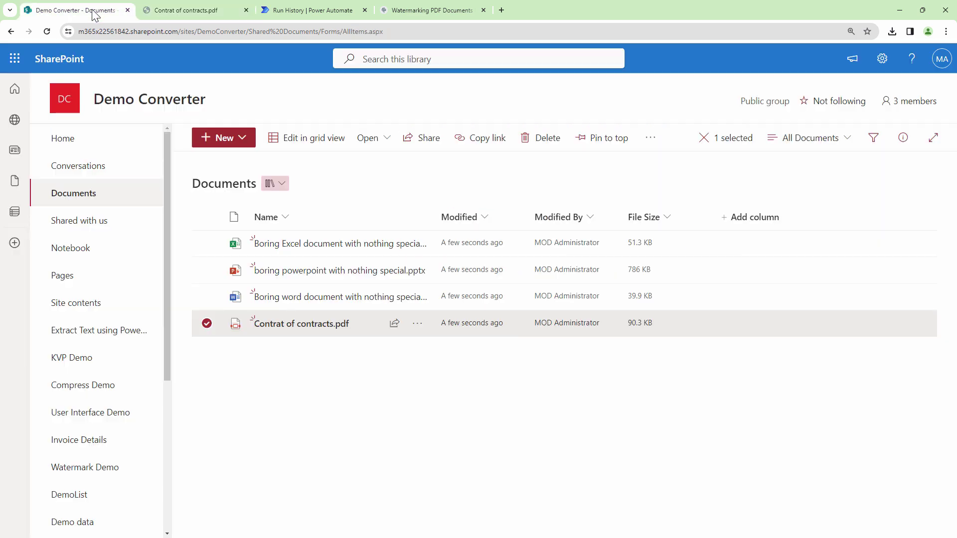
Check the logo, Confidential watermark and page numbers on both Word pages, then close the document.
click(207, 323)
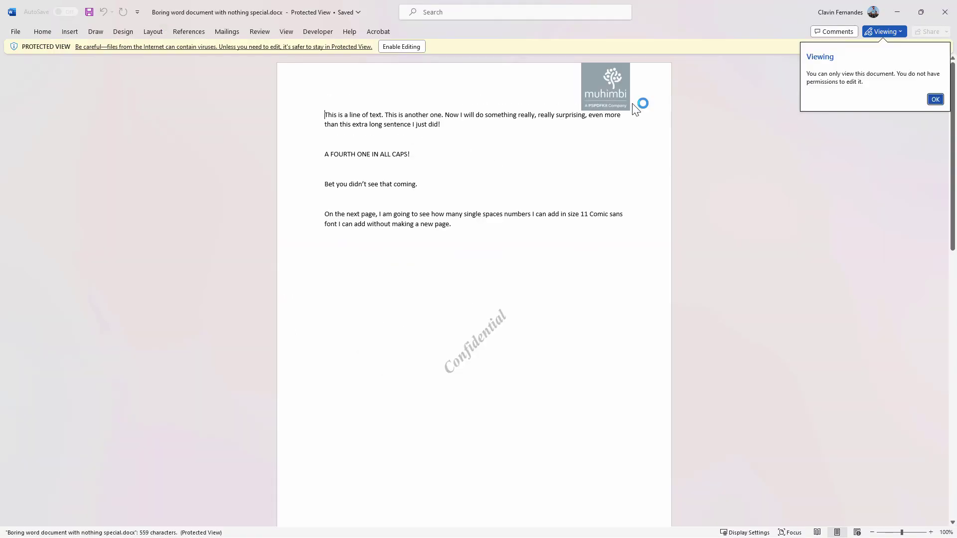
scroll(509, 338, down, 2)
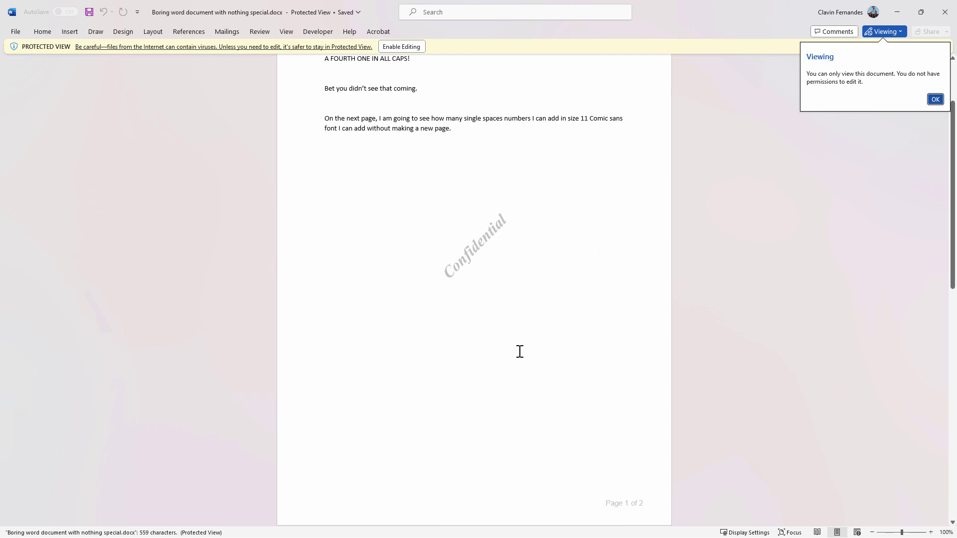
scroll(572, 436, down, 1)
scroll(574, 436, down, 10)
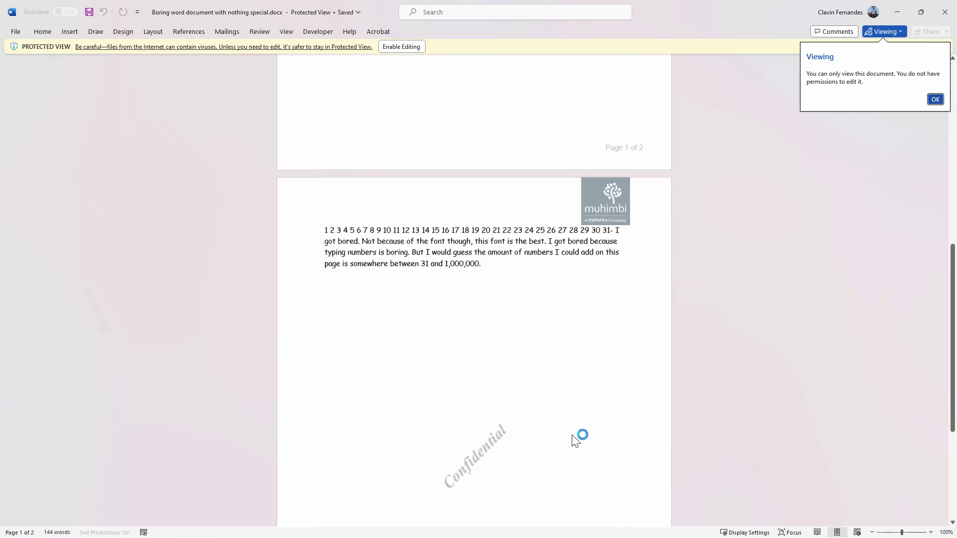
scroll(575, 439, up, 2)
scroll(573, 436, up, 10)
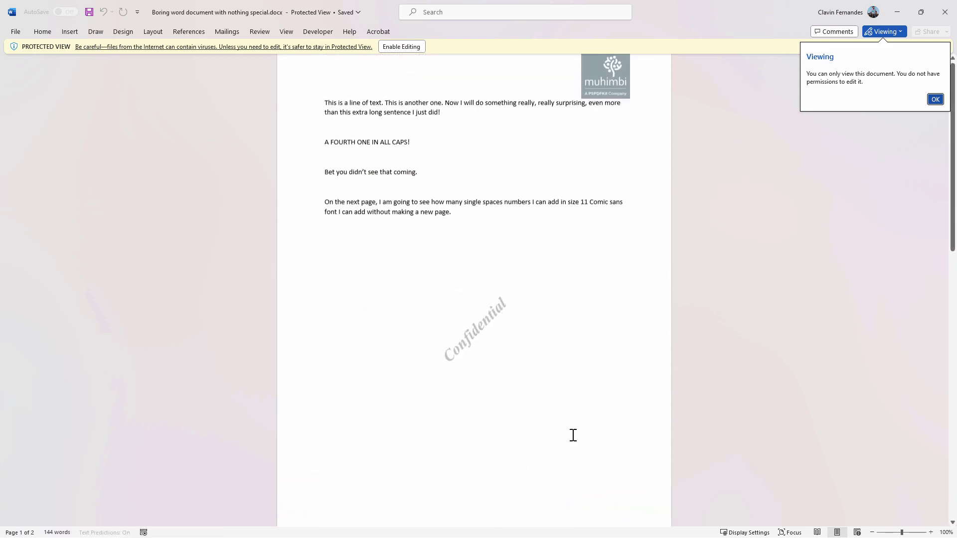
scroll(610, 331, down, 12)
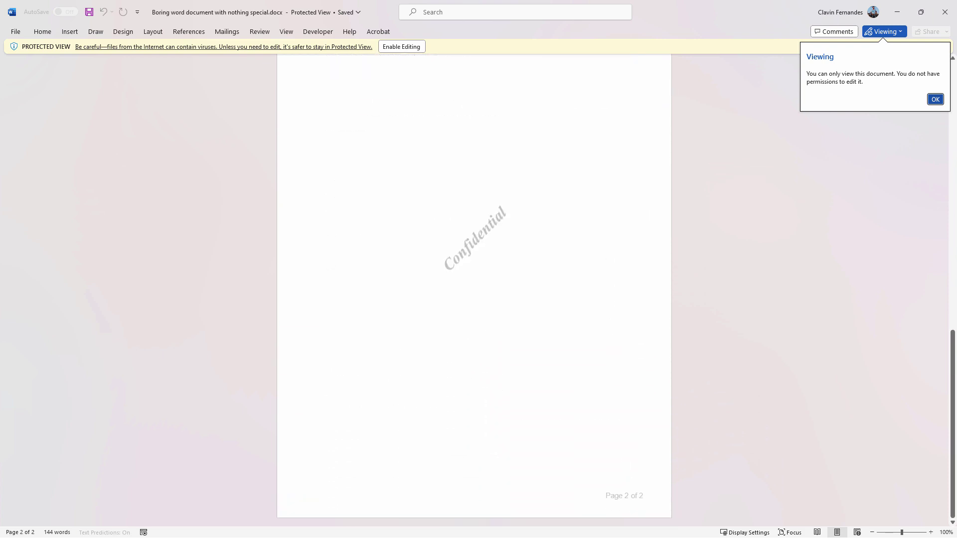
click(945, 12)
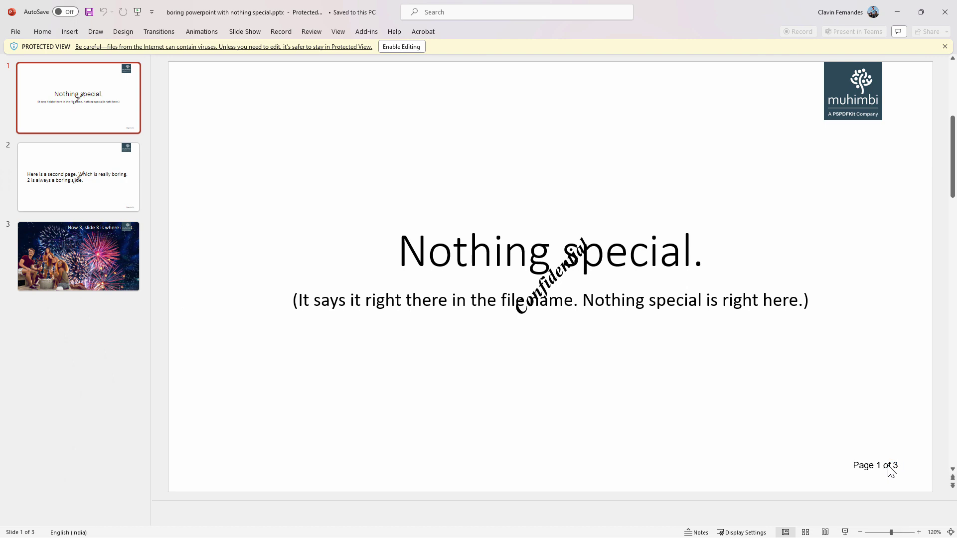
Close the PowerPoint deck after checking slide 1's logo, Confidential stamp and 'Page 1 of 3'.
click(953, 6)
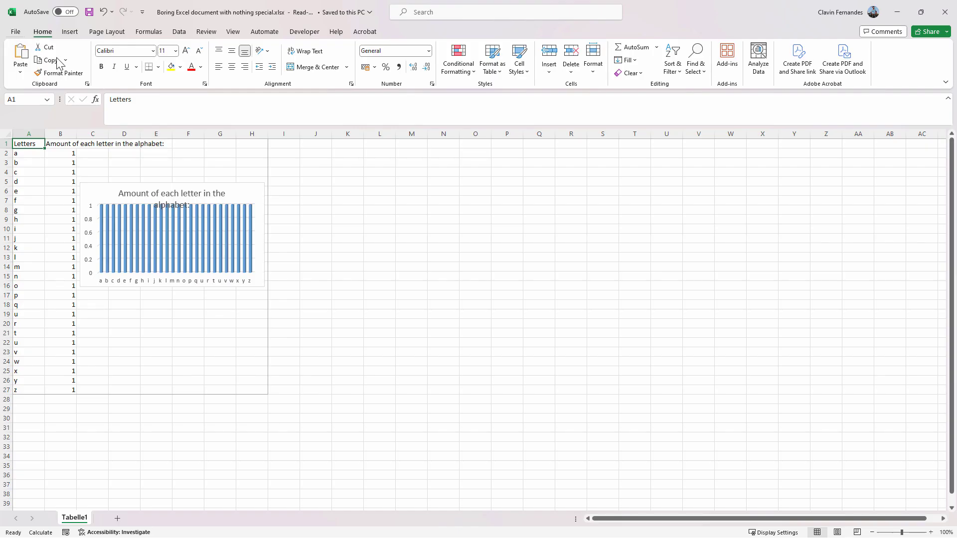
View the workbook's print preview to confirm the muhimbi logo and Confidential watermark, then close Excel.
mouse_move(193, 237)
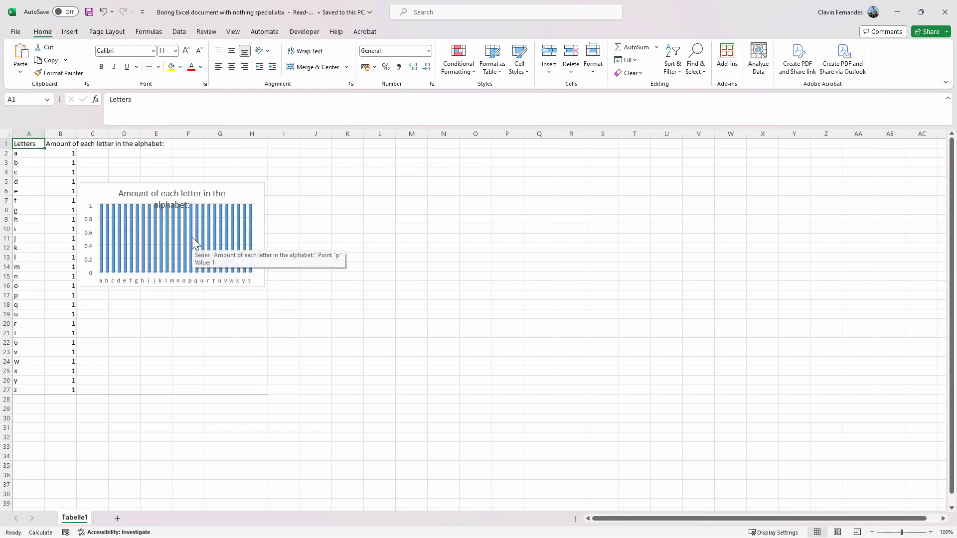
click(15, 31)
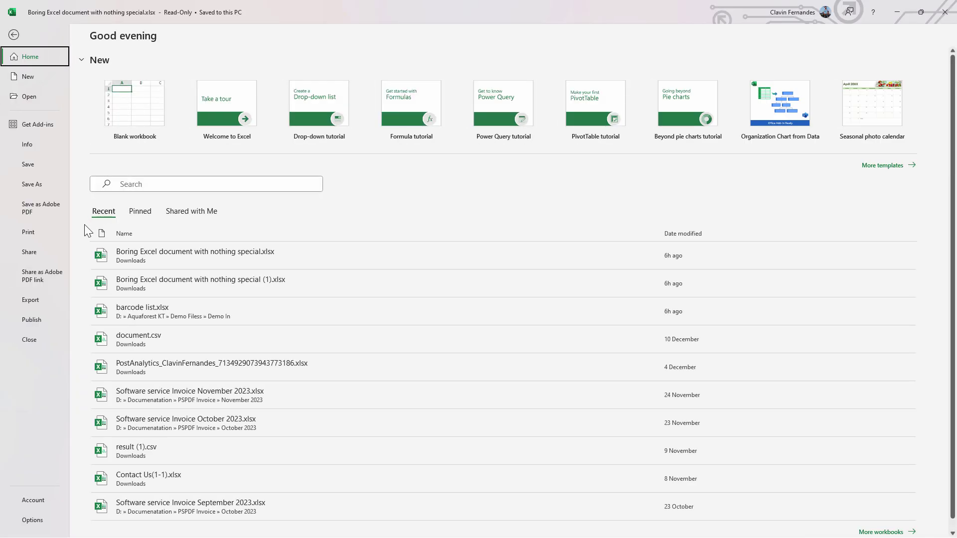
click(40, 232)
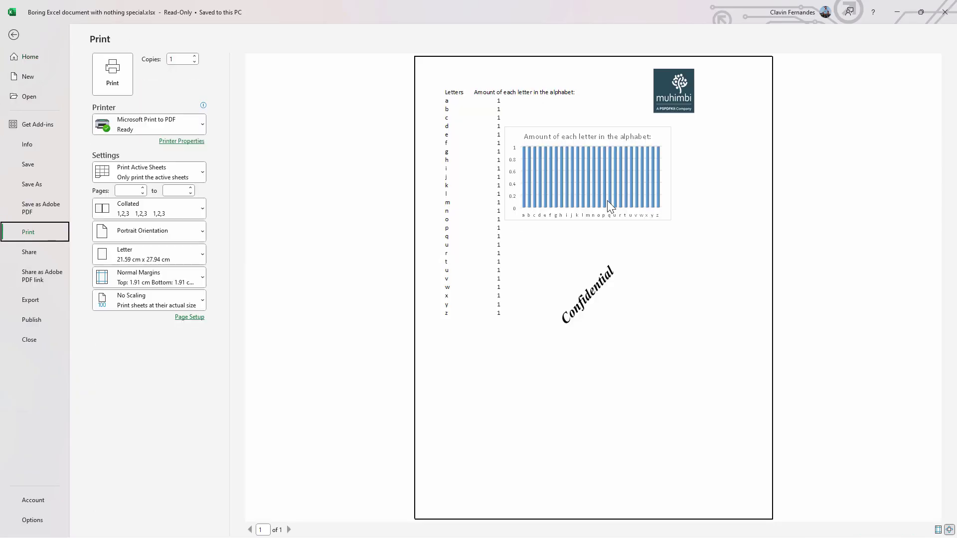
click(954, 4)
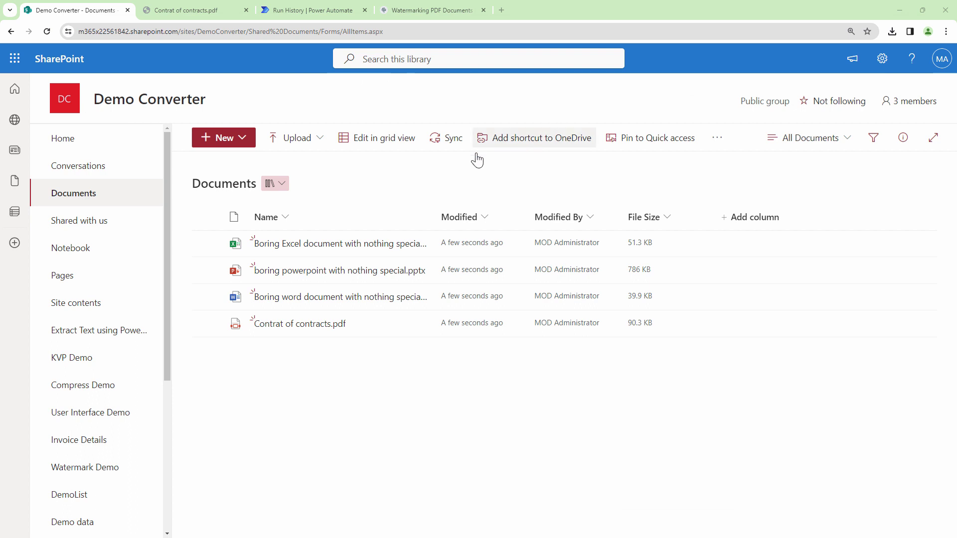